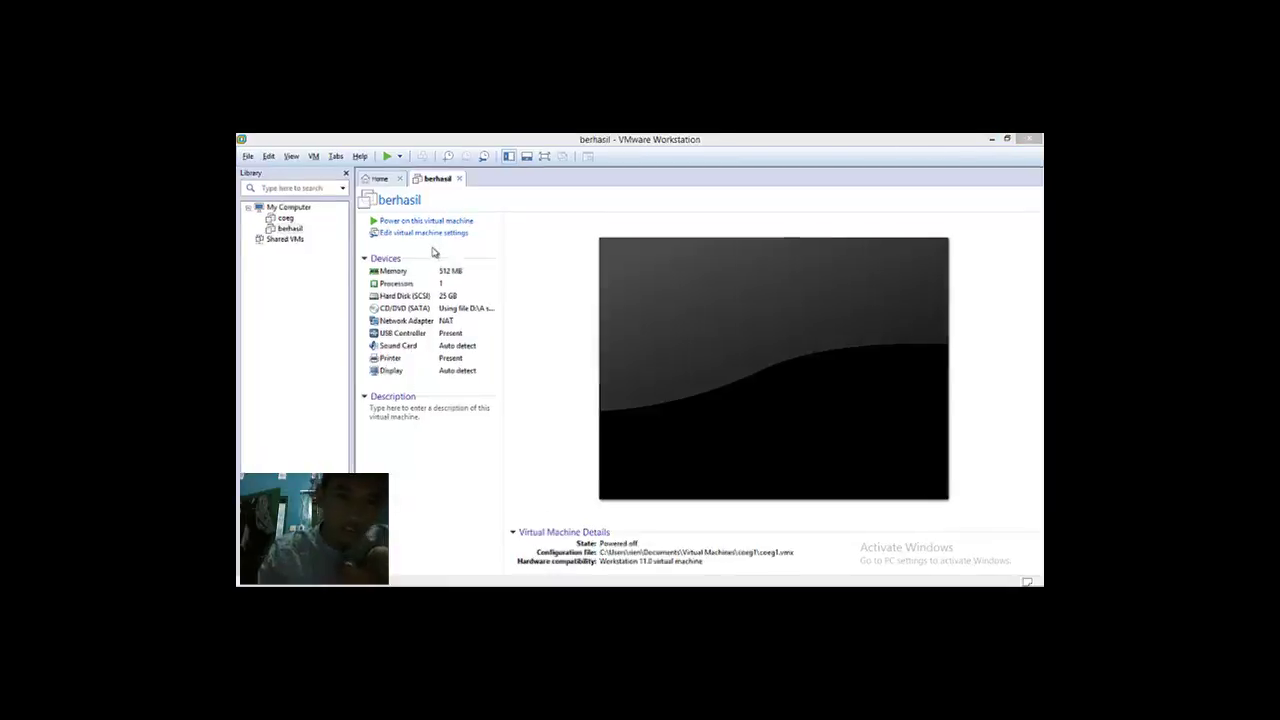
Step: In the berhasil machine's settings, start adding a hard disk as a new SCSI virtual disk
left_click(435, 236)
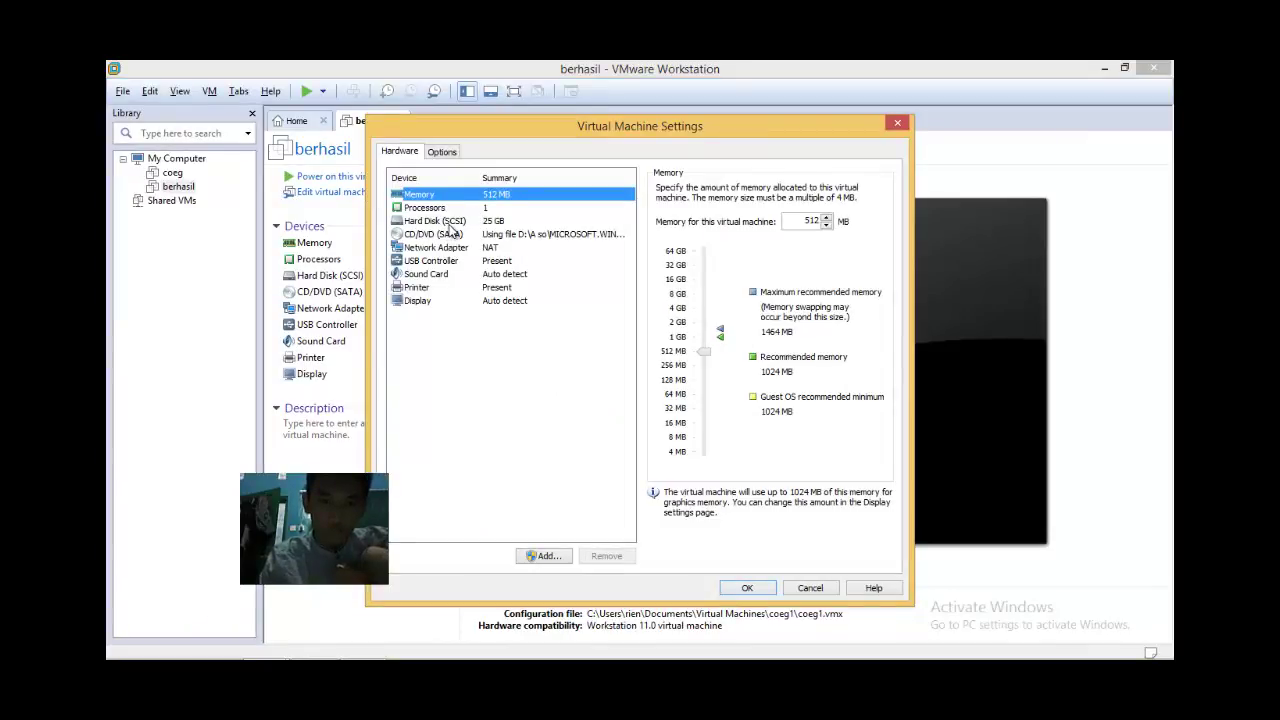
left_click(543, 558)
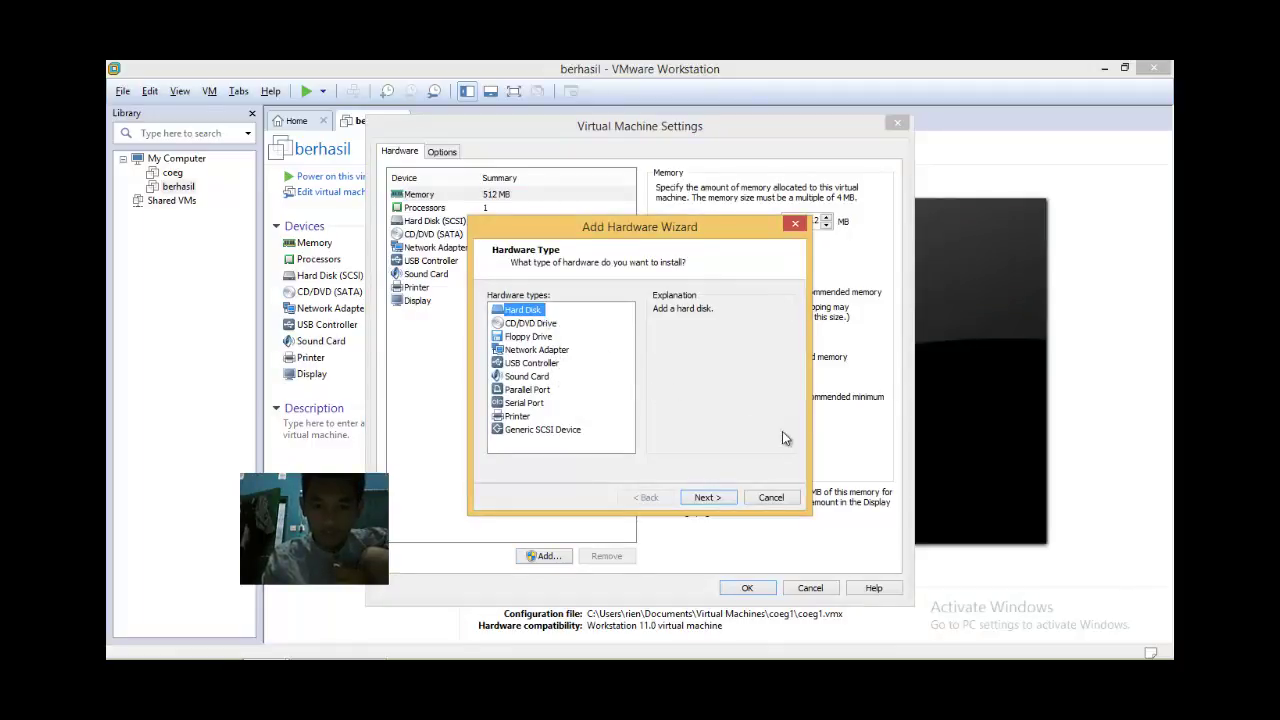
left_click(722, 499)
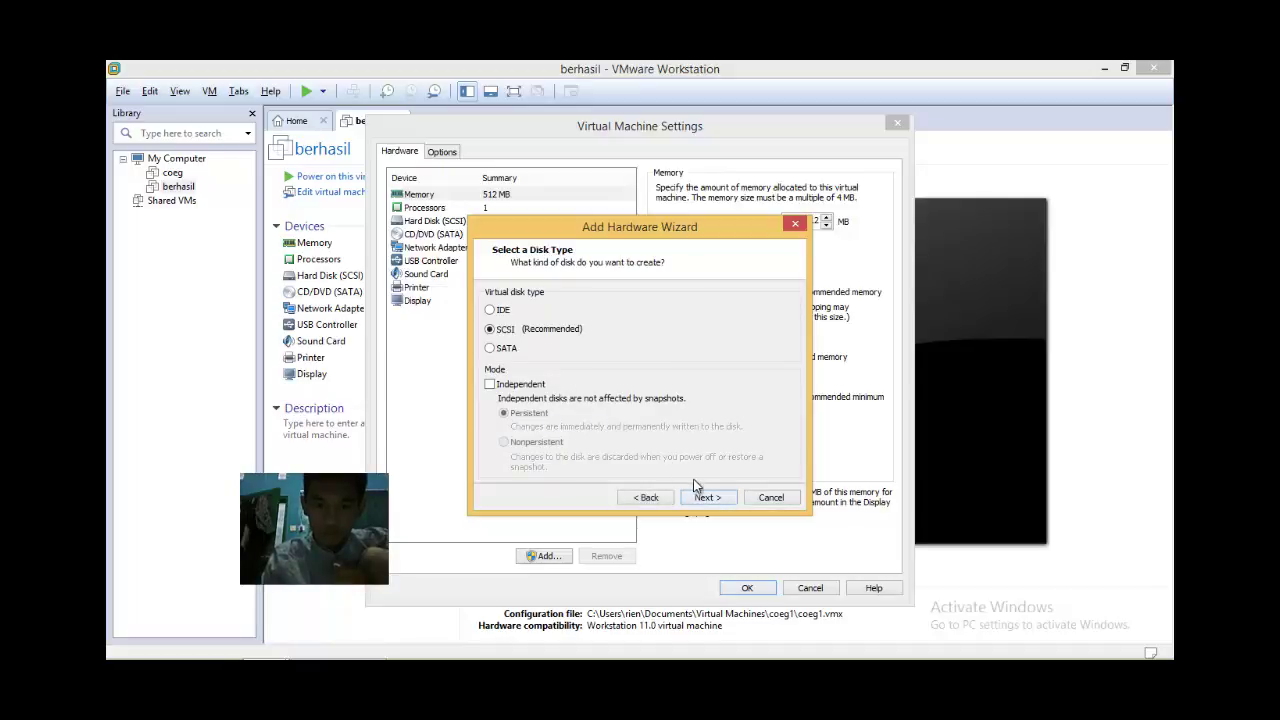
left_click(707, 498)
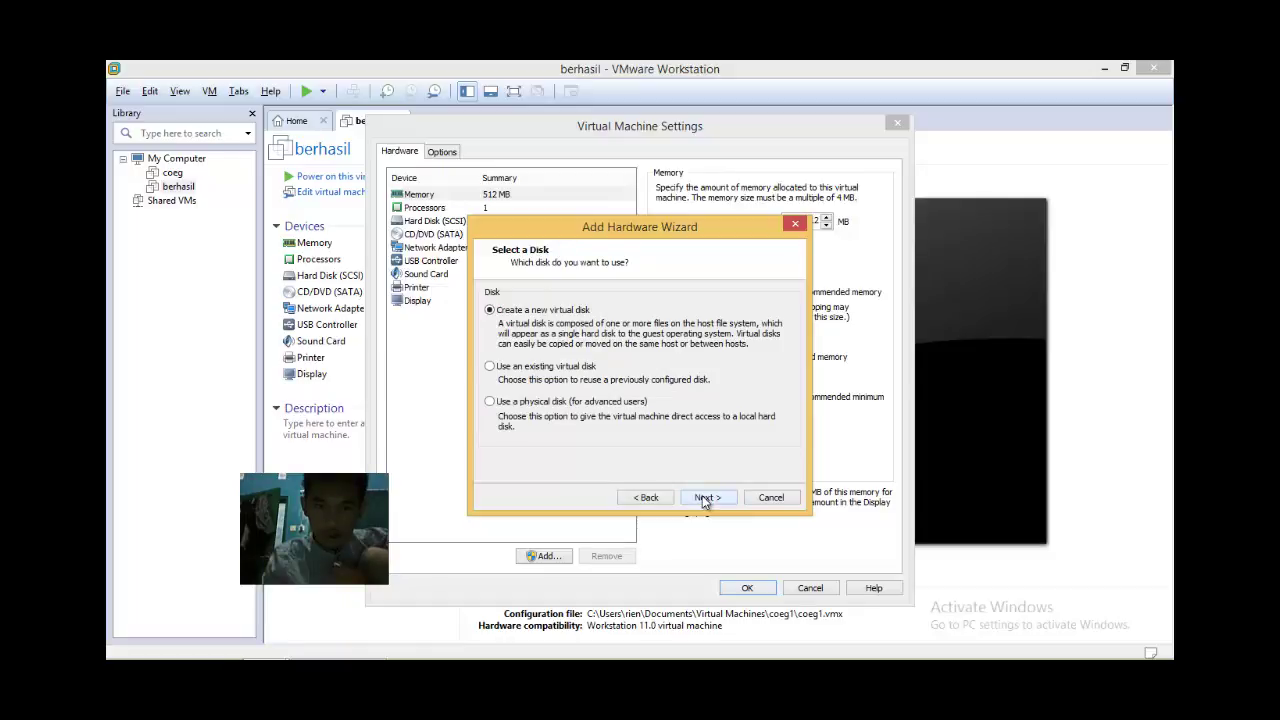
left_click(704, 498)
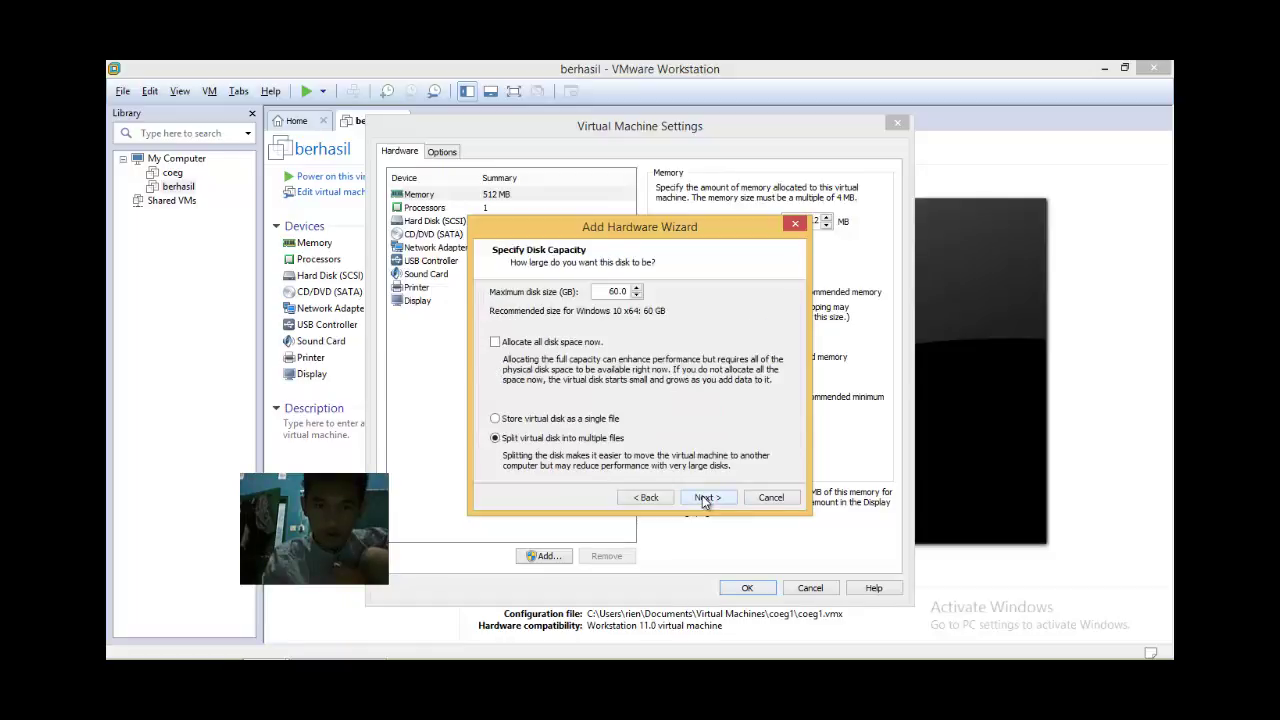
Step: Set the new disk's maximum size to 40 GB, stored as a single file, and finish adding it
left_click(564, 421)
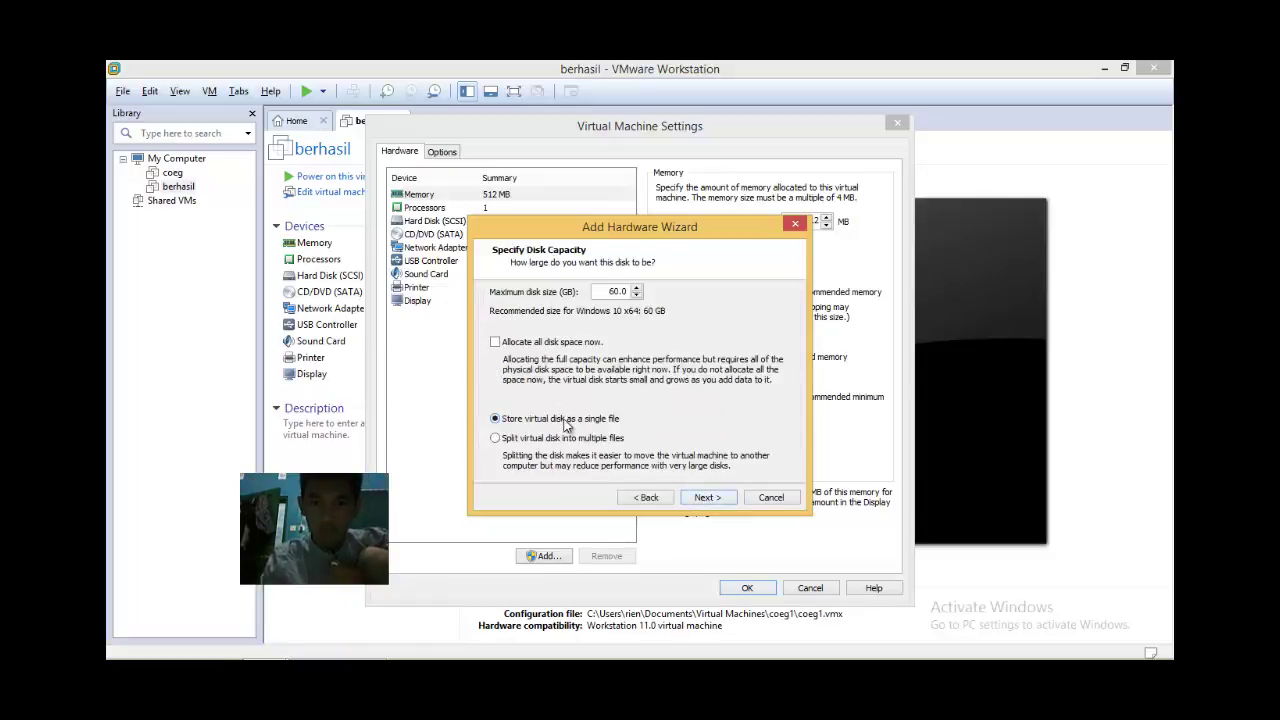
left_click(624, 291)
key("BackSpace")
key("BackSpace")
key("BackSpace")
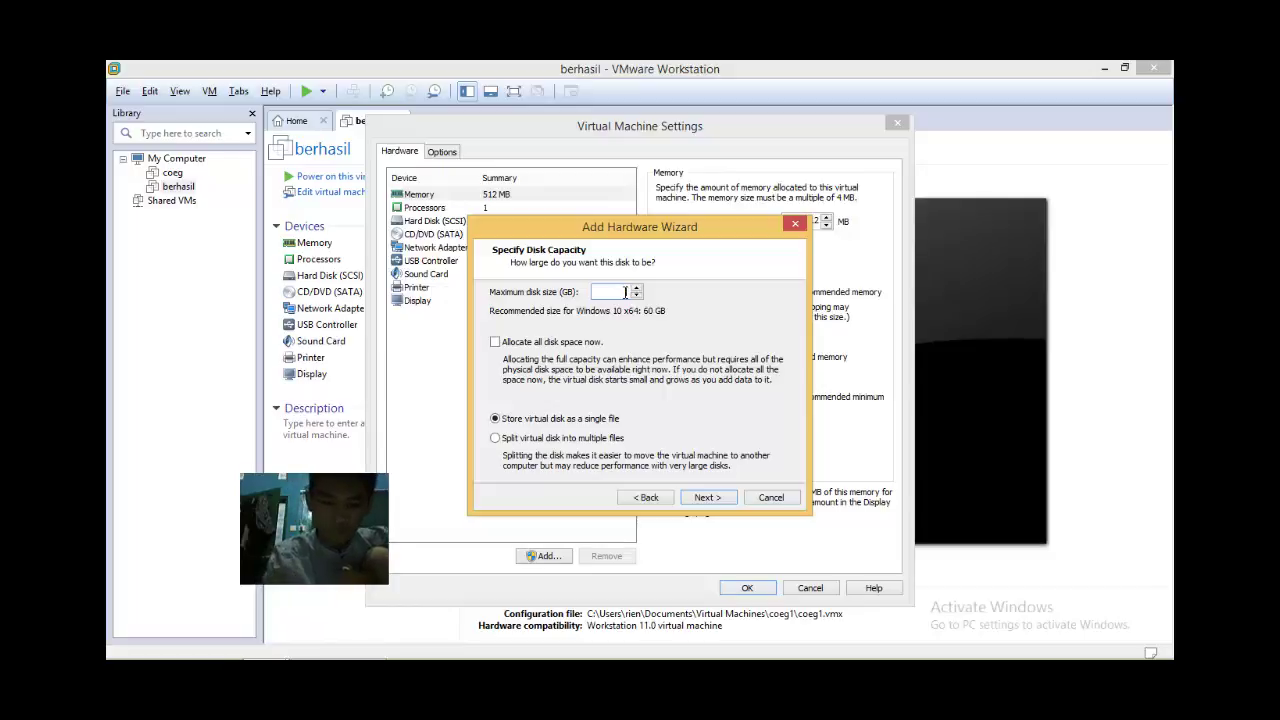
type("40")
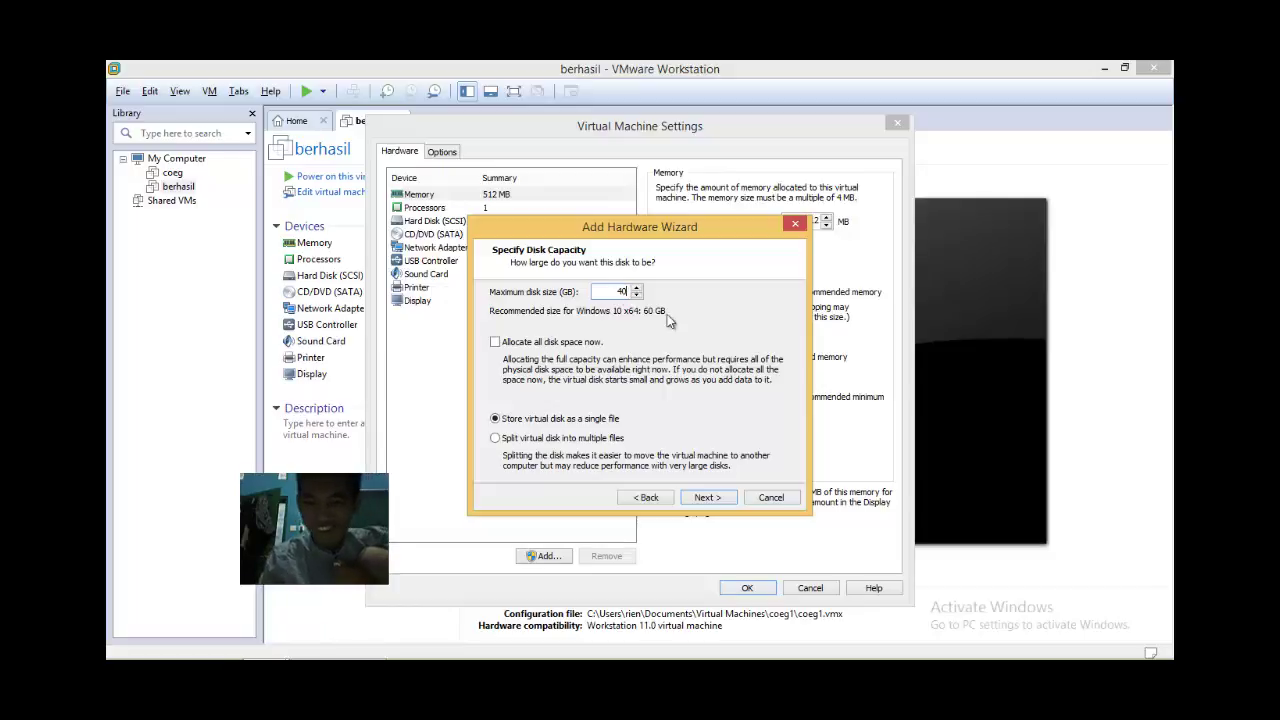
left_click(707, 498)
left_click(707, 498)
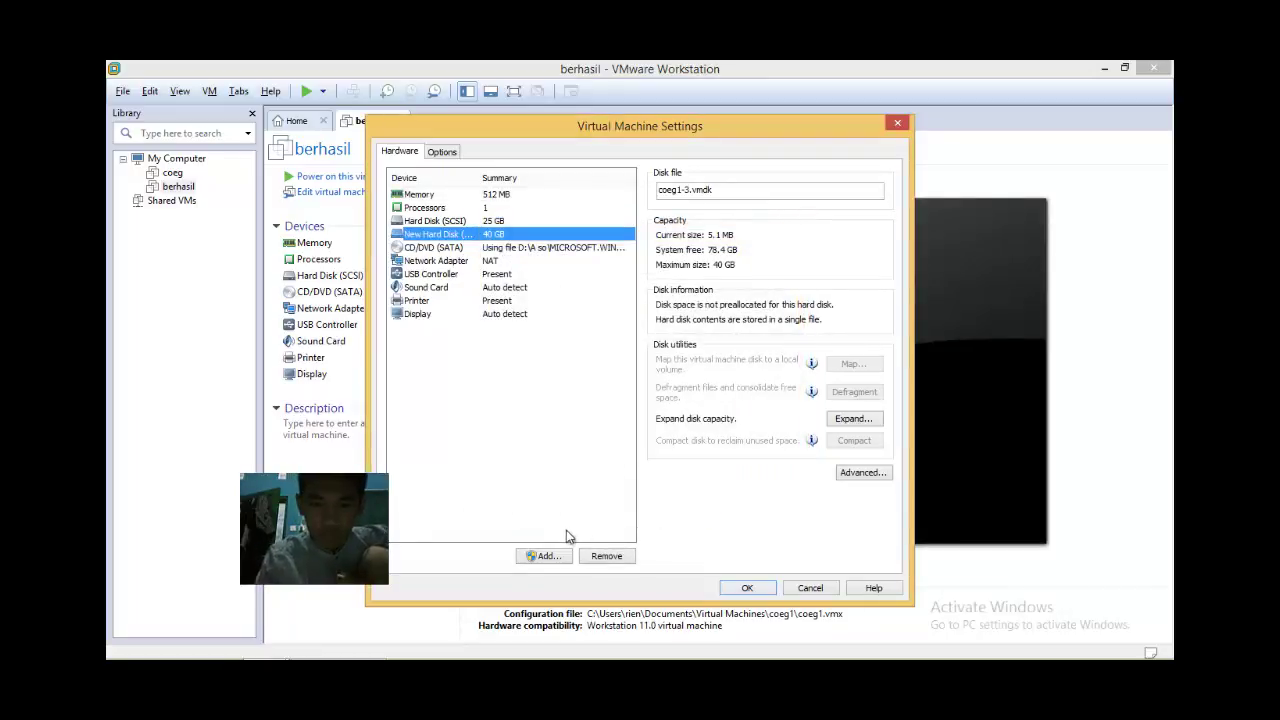
Step: Start adding another hard disk to the virtual machine, again as a new SCSI virtual disk
left_click(543, 557)
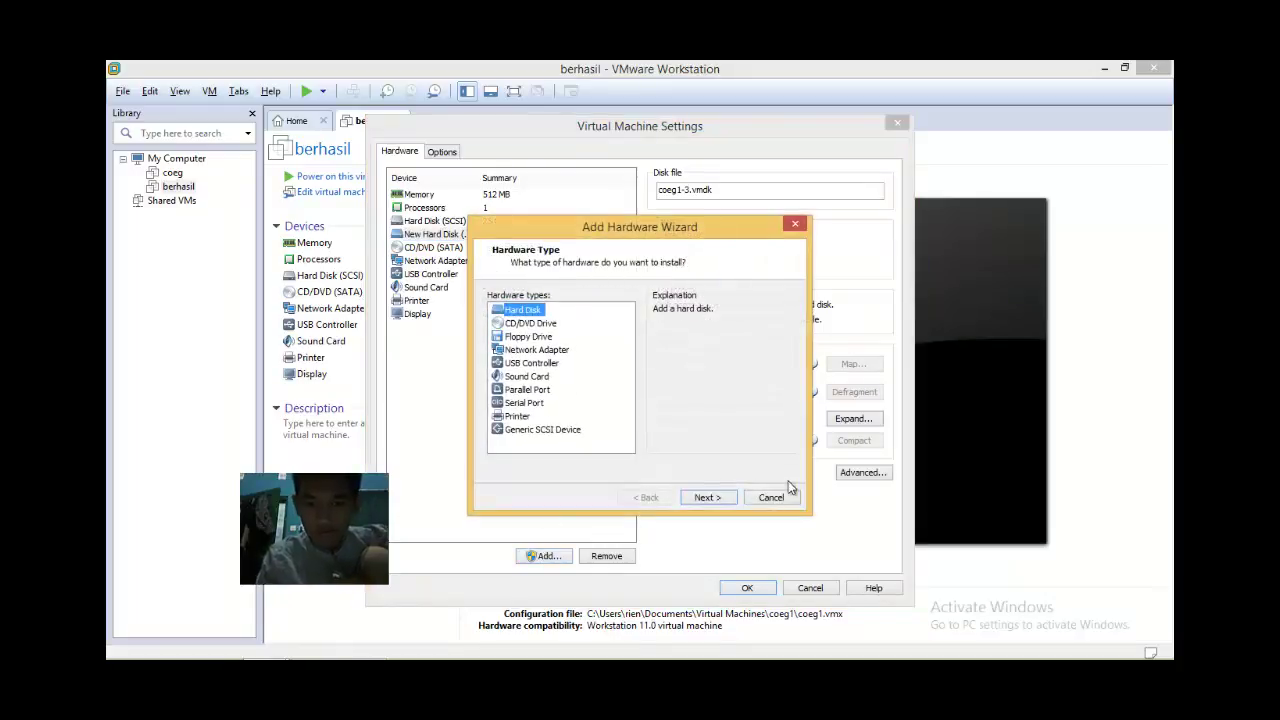
left_click(707, 497)
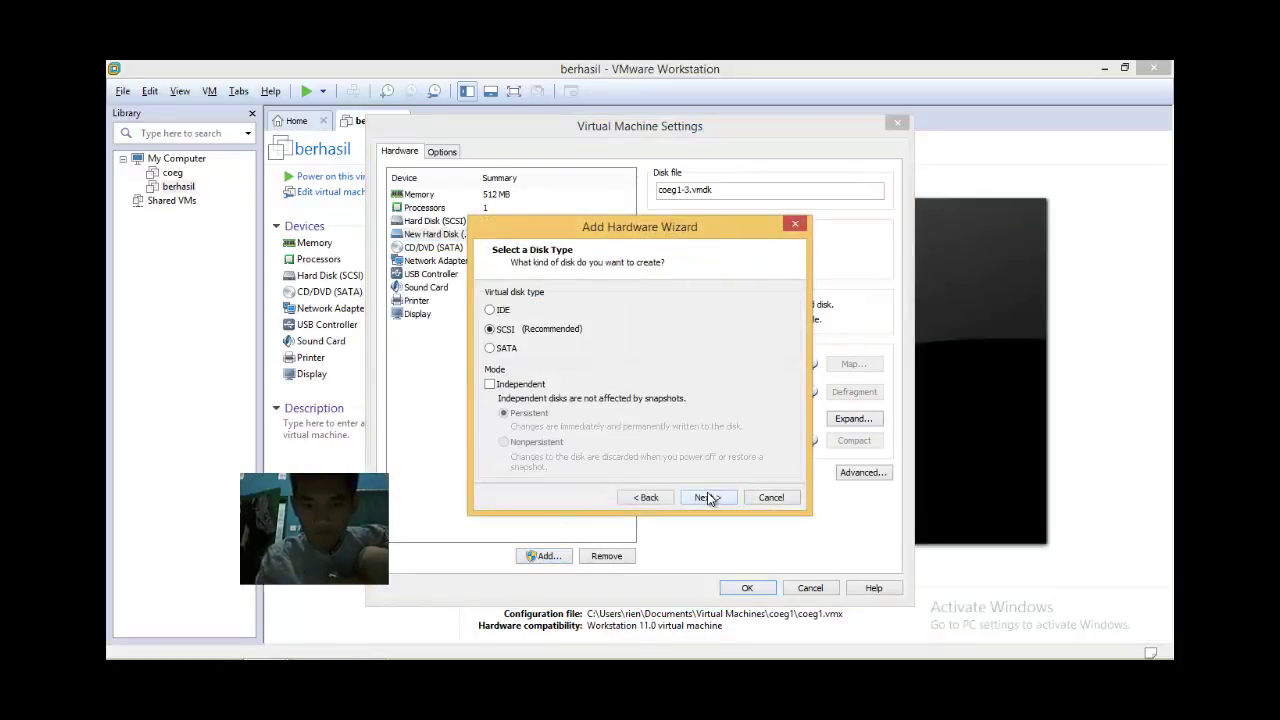
left_click(707, 497)
left_click(707, 497)
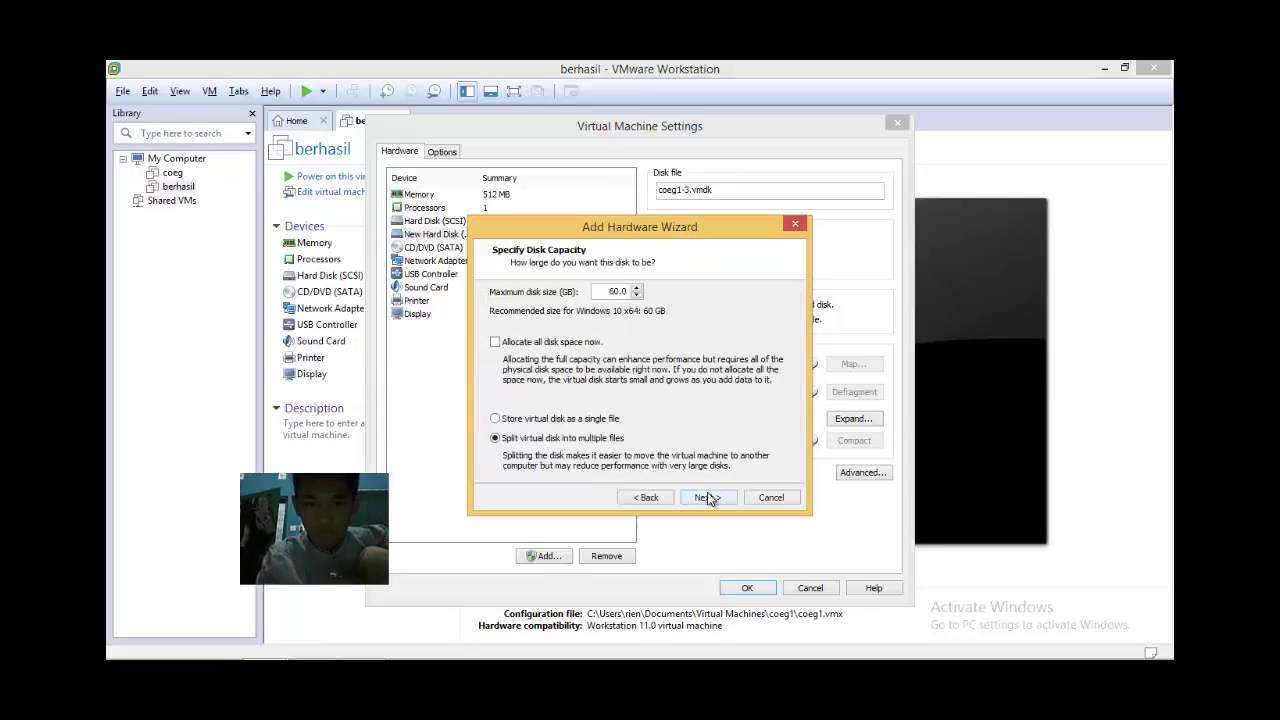
Step: Store this additional disk as a single file with a maximum size of 40 GB and complete the wizard
left_click(593, 421)
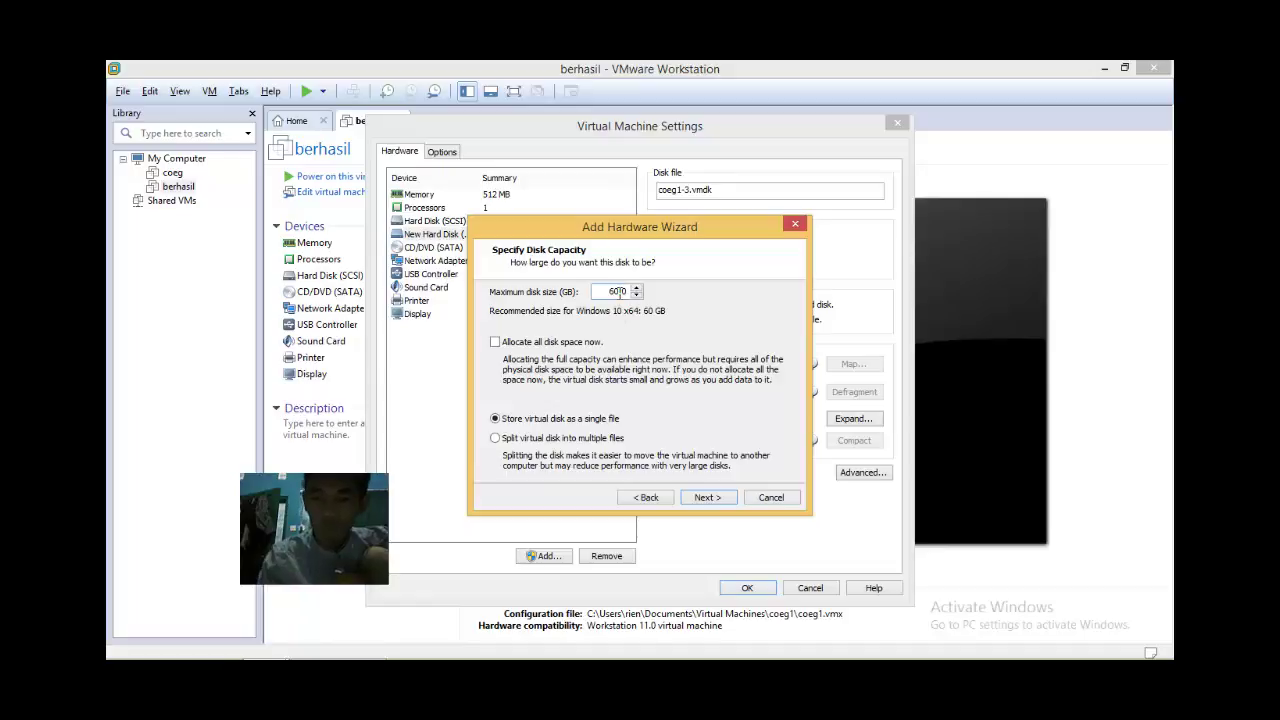
left_click(619, 291)
key("BackSpace")
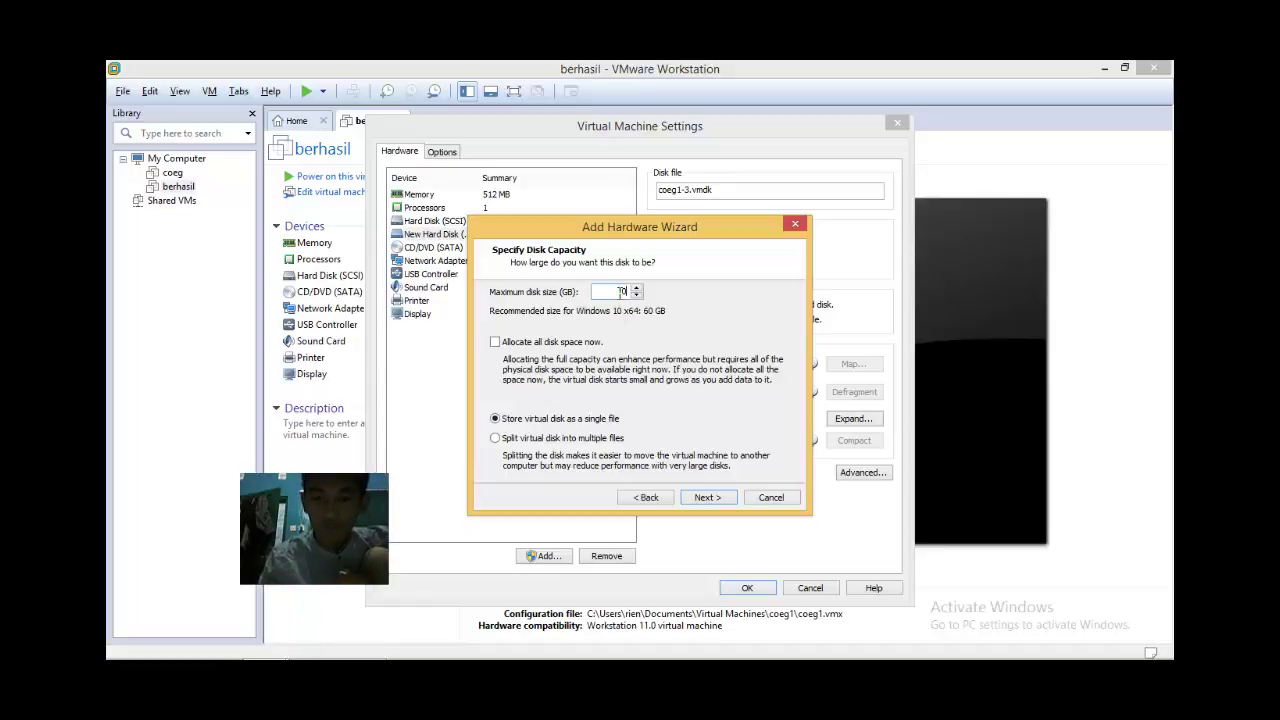
key("Delete")
type("40")
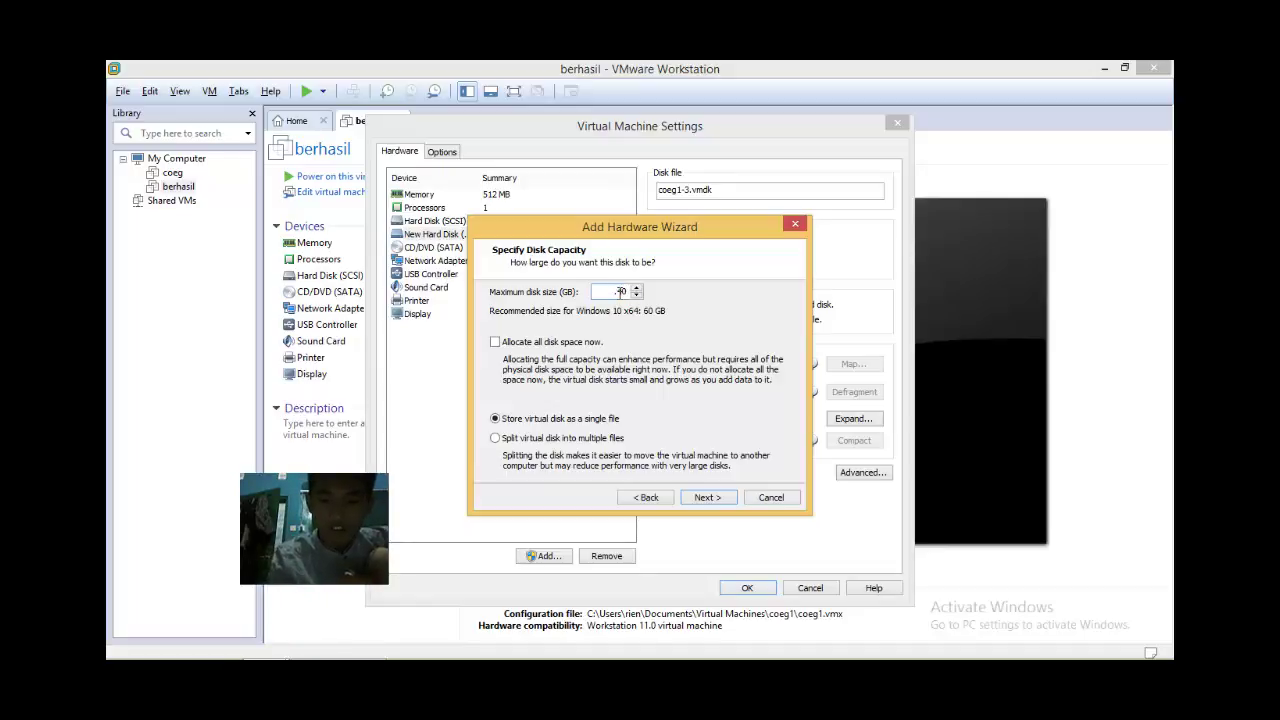
left_click(619, 291)
key("BackSpace")
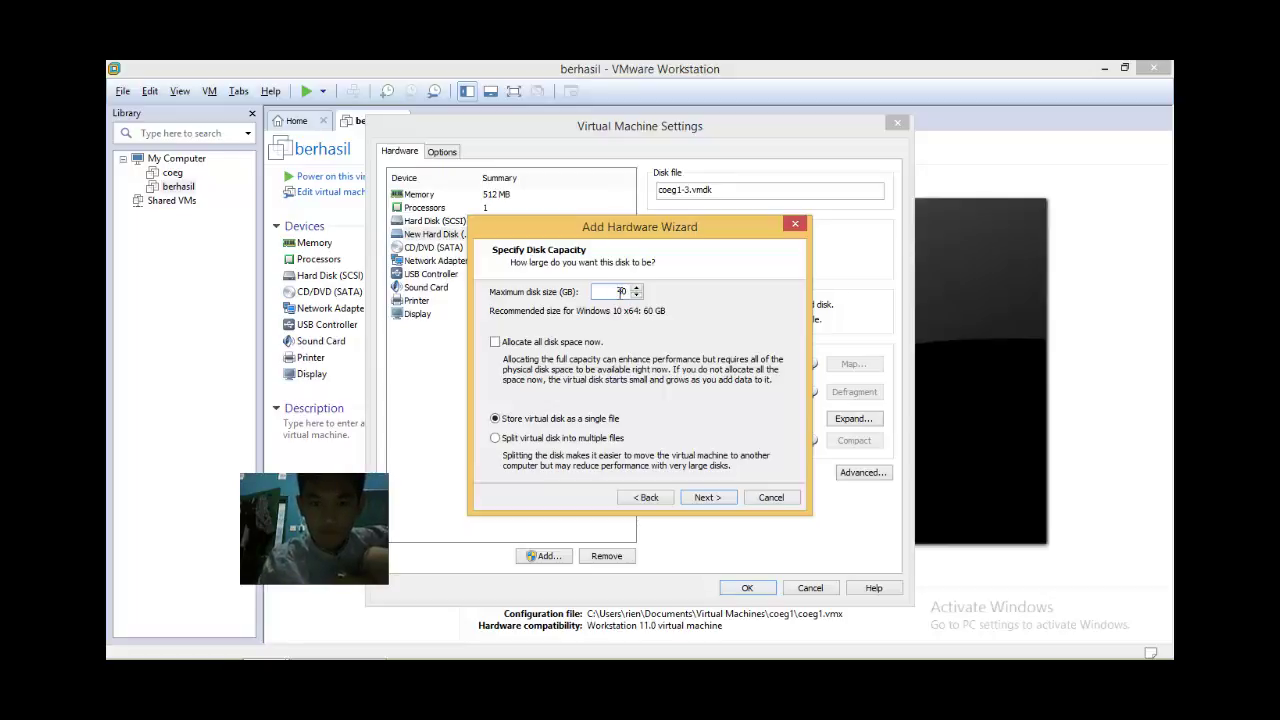
left_click(705, 497)
left_click(720, 495)
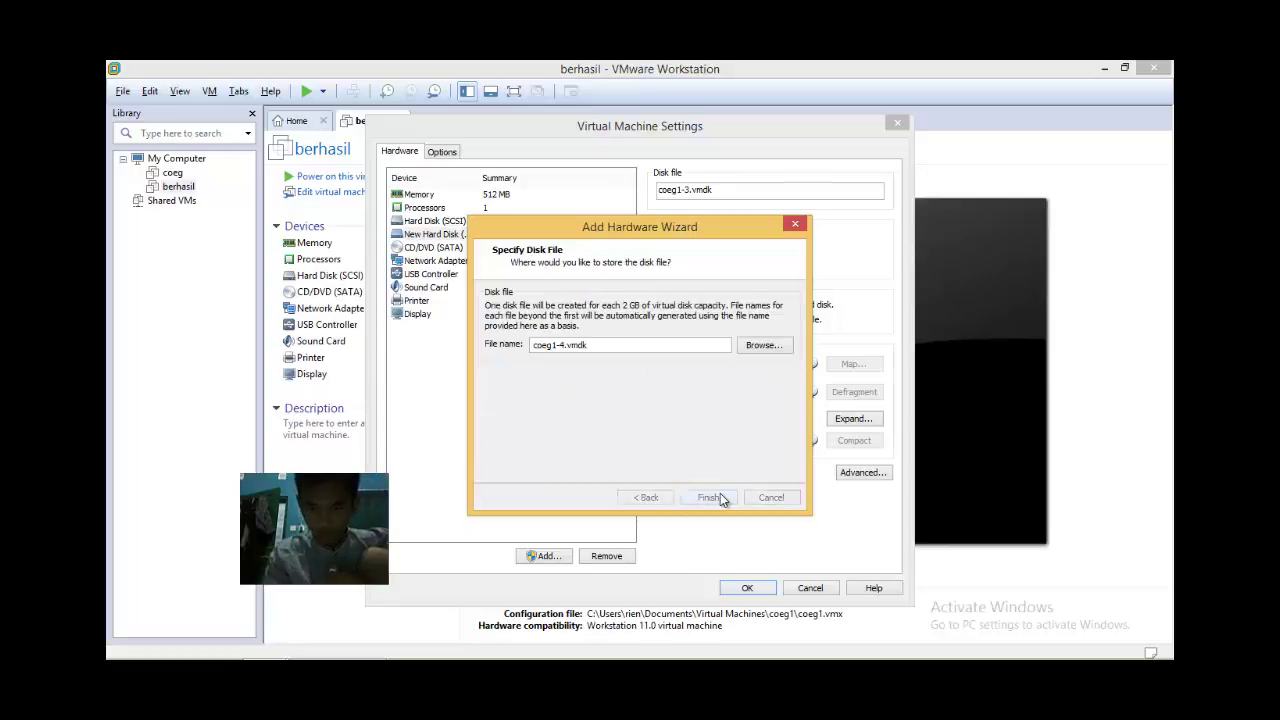
Step: Save the virtual machine settings and power on the berhasil machine
left_click(767, 592)
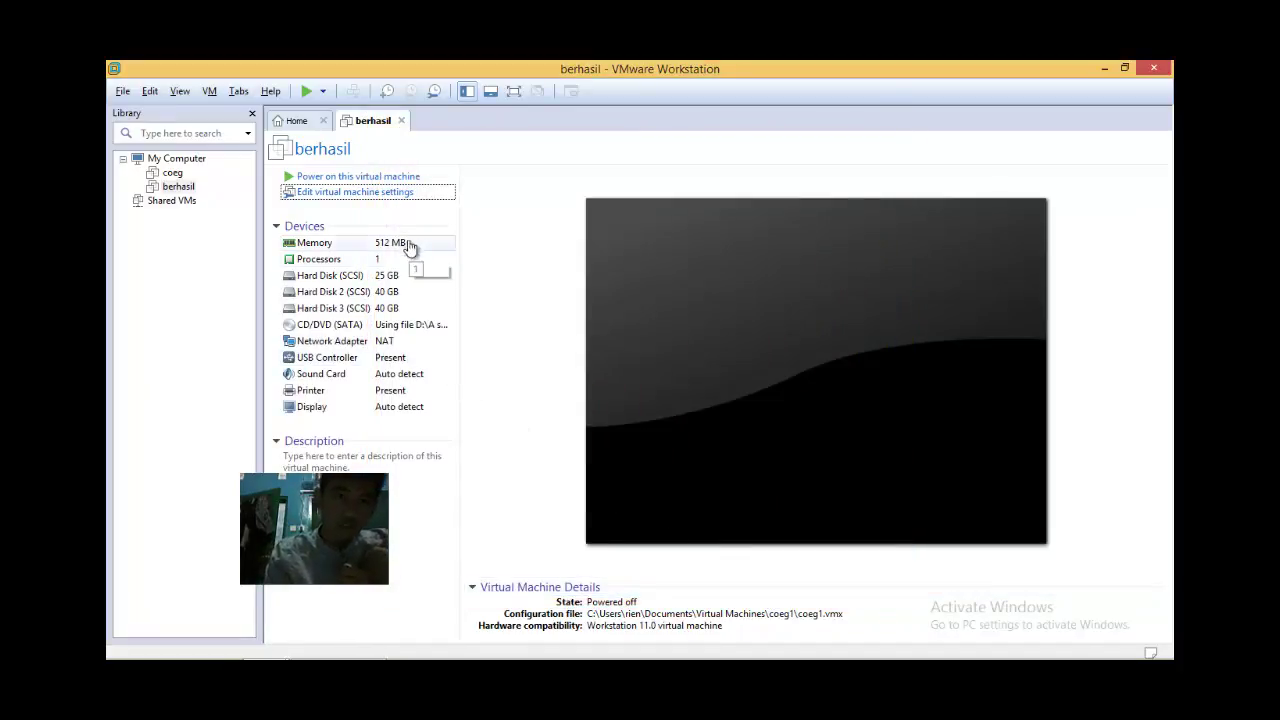
left_click(362, 179)
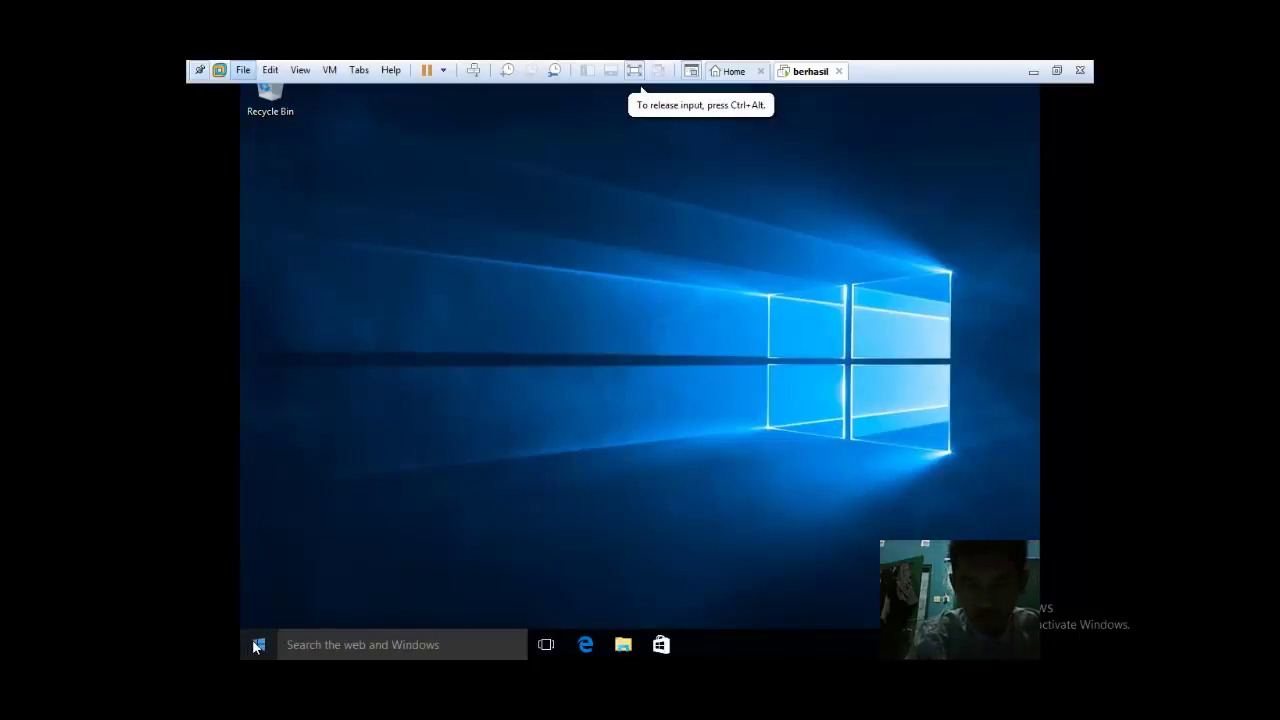
Step: Open Disk Management in the guest Windows and initialize Disk 1 and Disk 2 with the MBR partition style
right_click(254, 644)
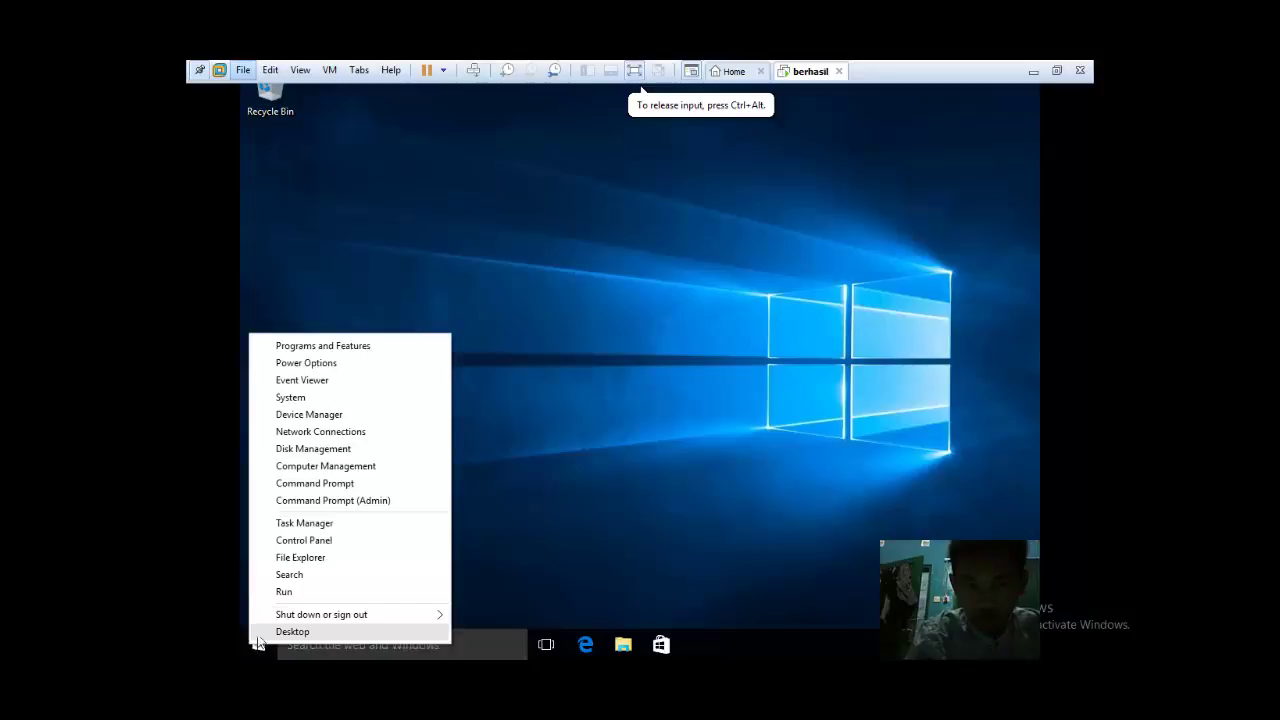
left_click(340, 458)
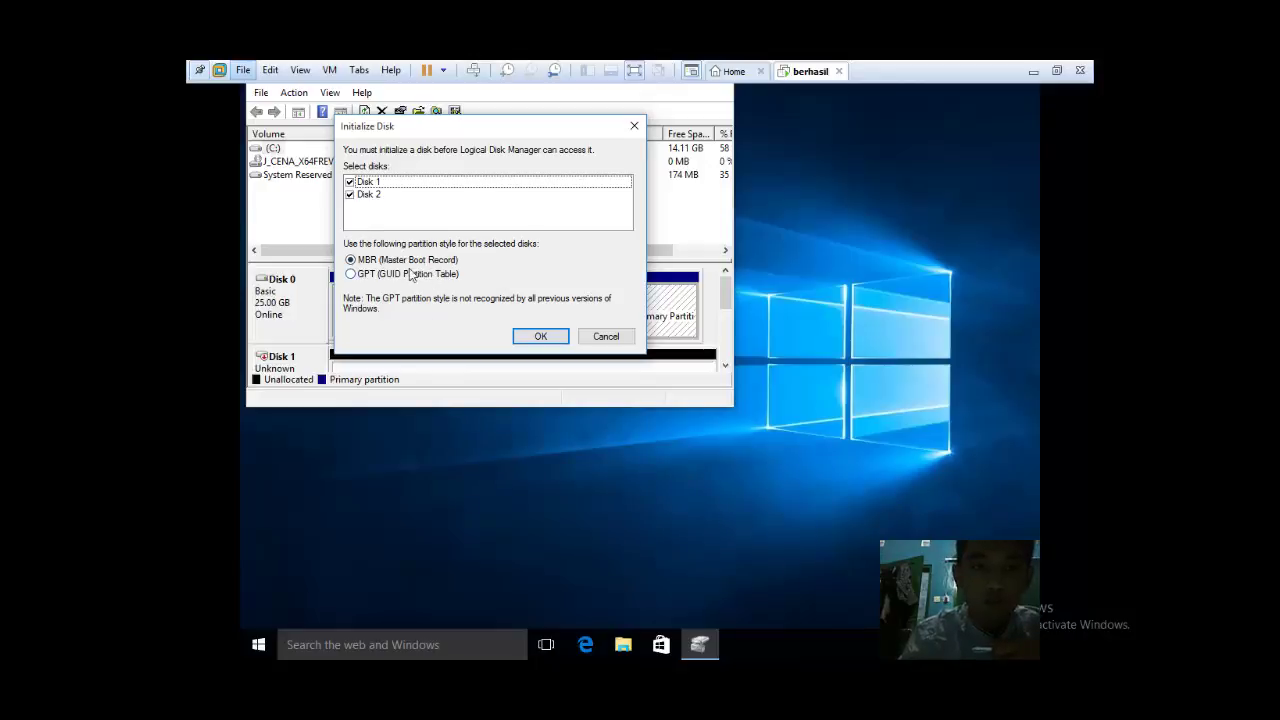
left_click(540, 338)
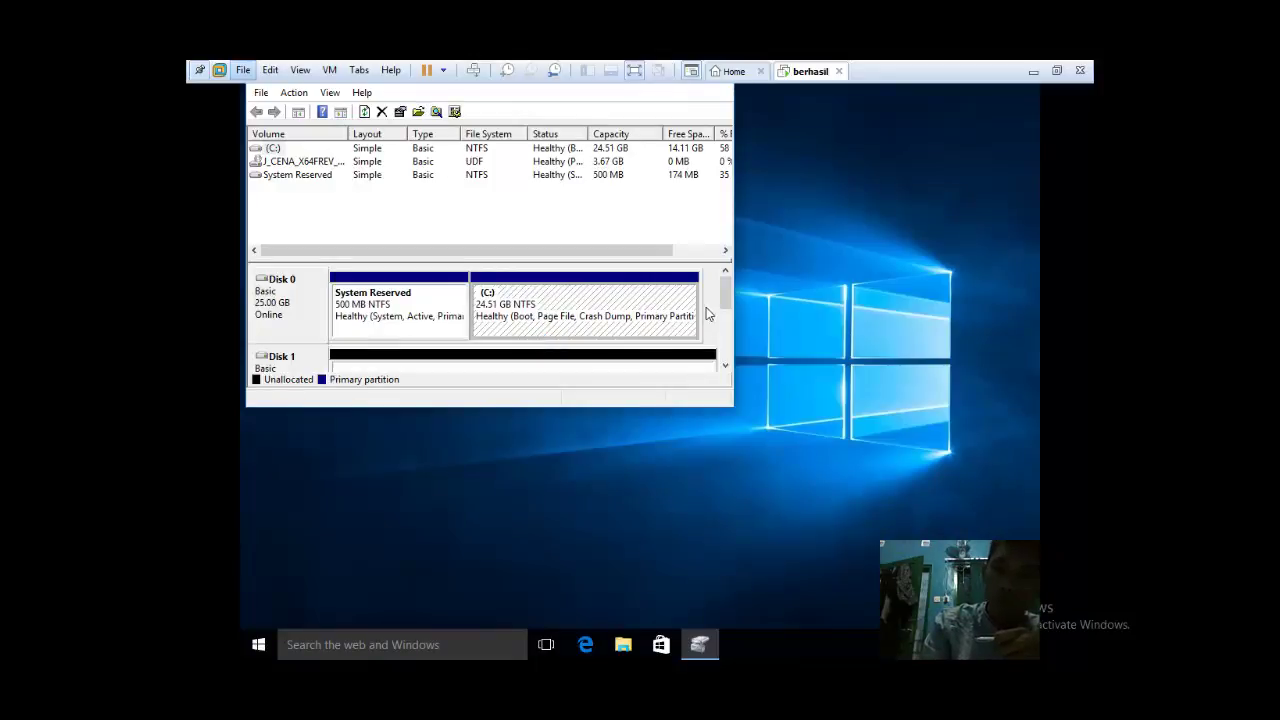
left_click(698, 216)
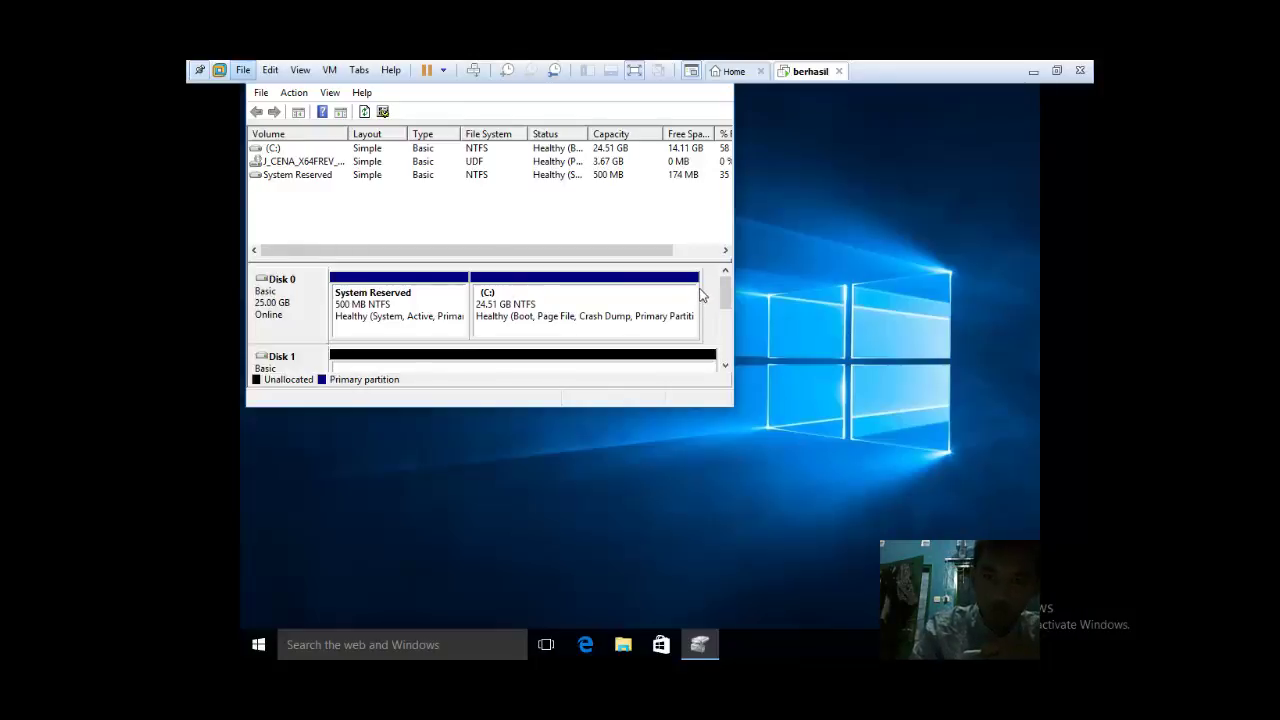
Step: Convert Disk 1 and Disk 2 to dynamic disks
left_click_drag(726, 292, 727, 318)
left_click(258, 308)
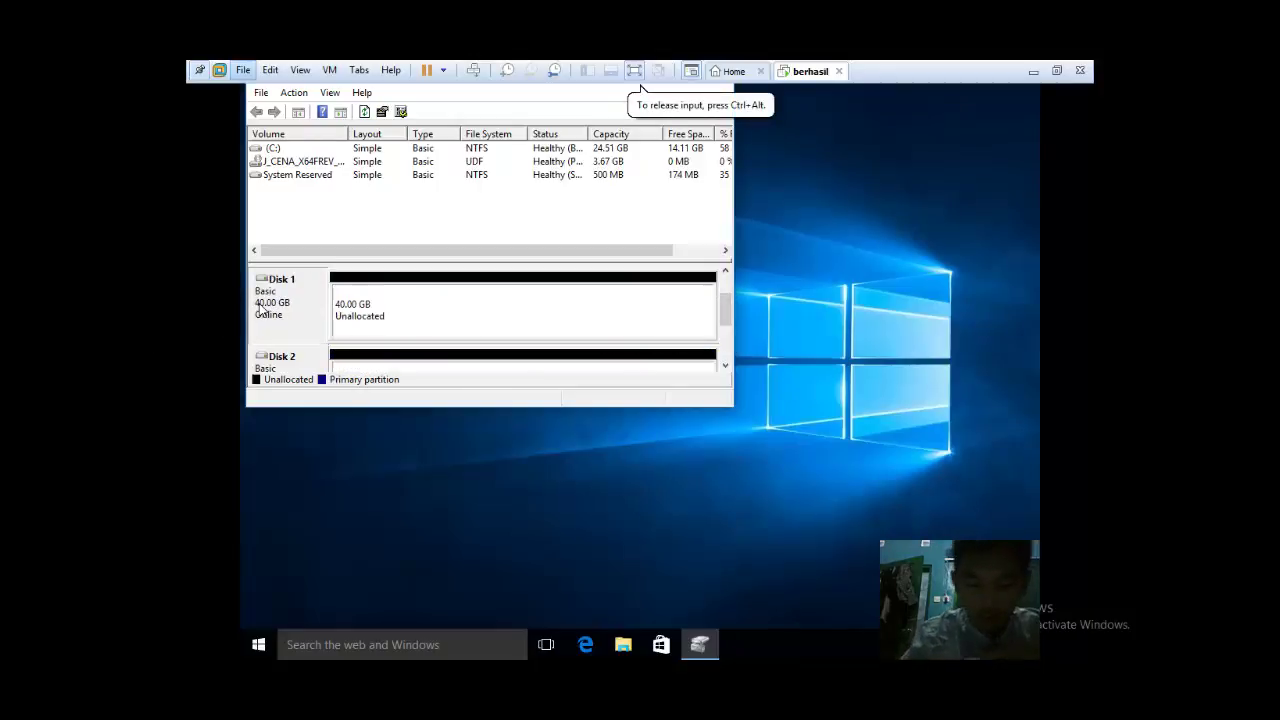
right_click(259, 310)
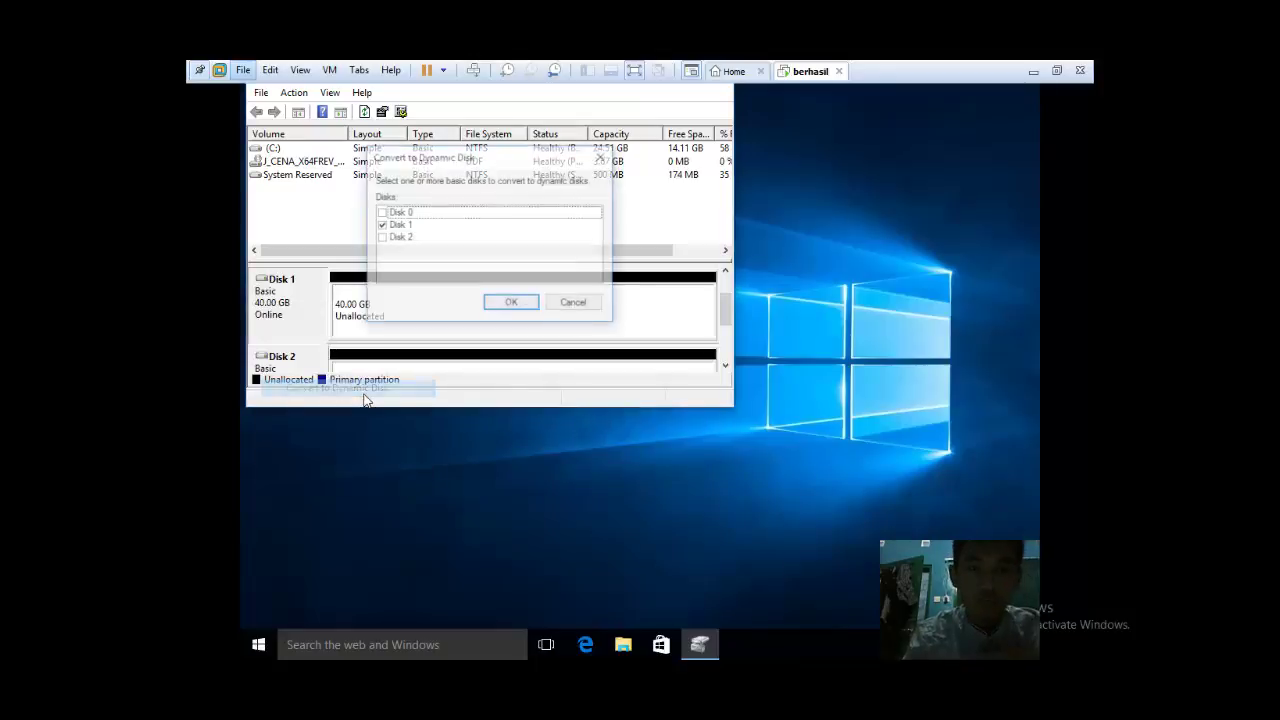
left_click(364, 390)
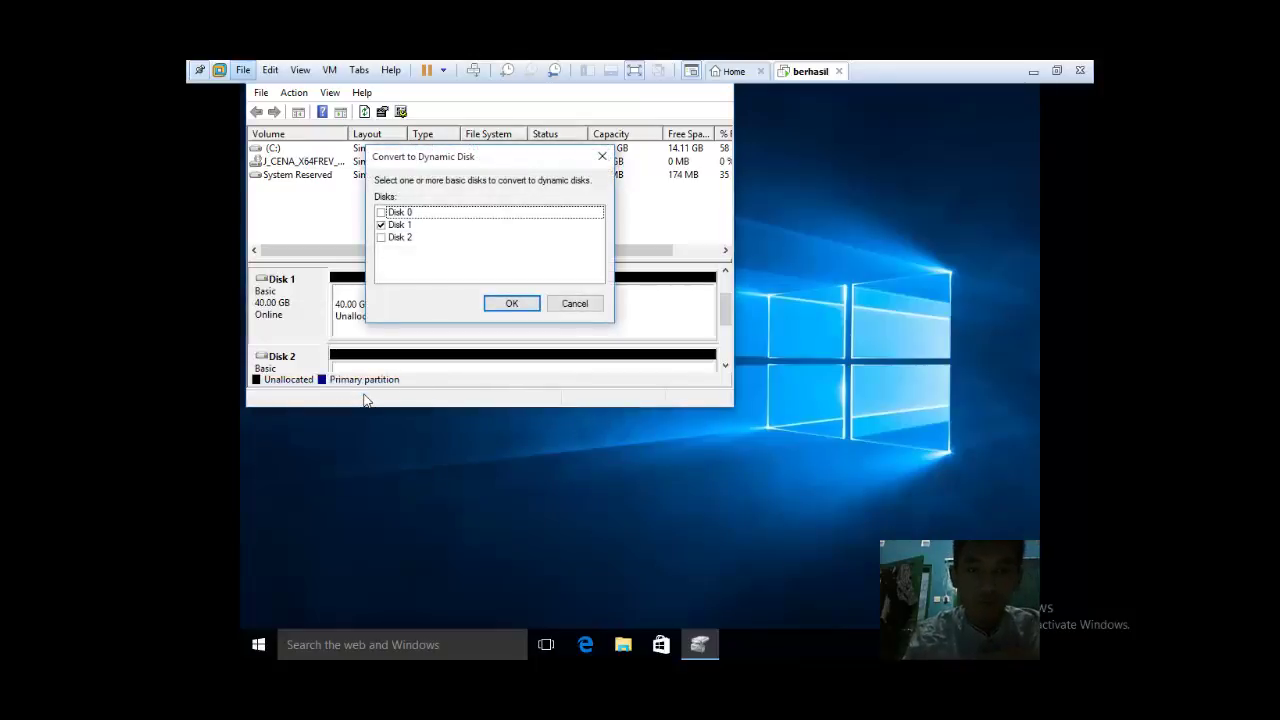
left_click(381, 238)
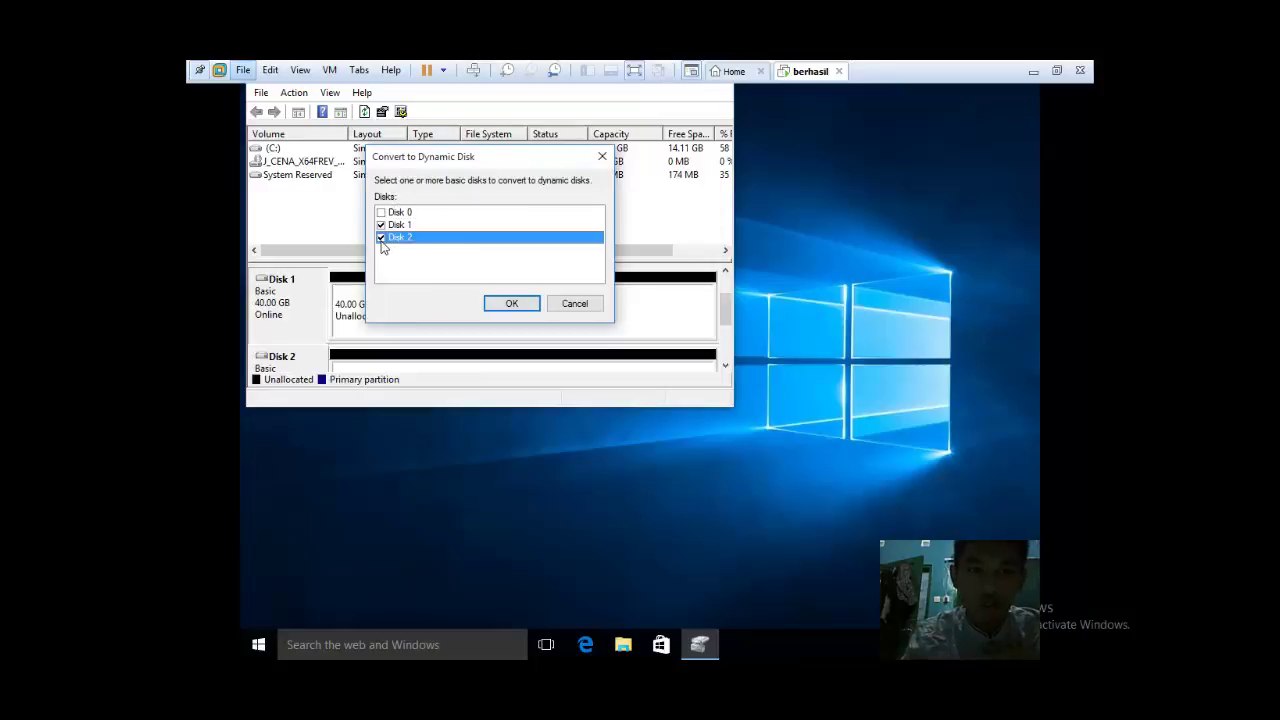
left_click(528, 306)
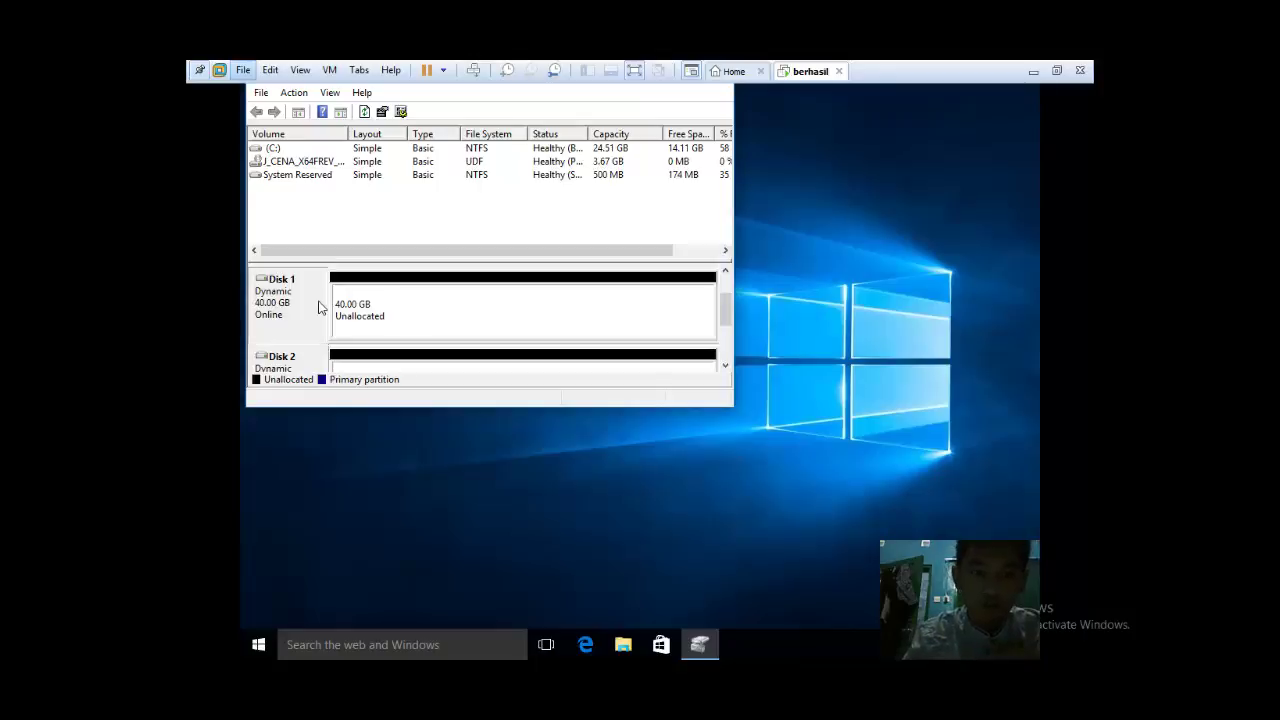
Step: Start a new spanned volume on Disk 1 and add Disk 2 to its selected disks
right_click(319, 306)
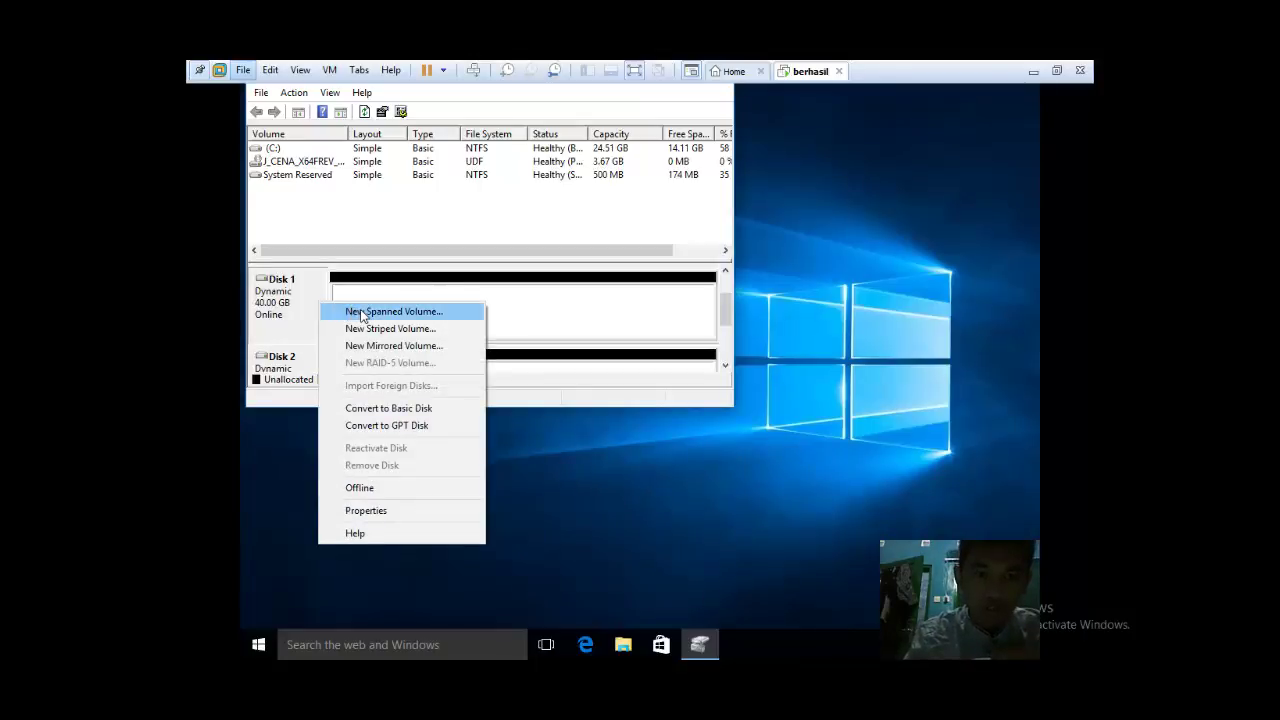
left_click(410, 317)
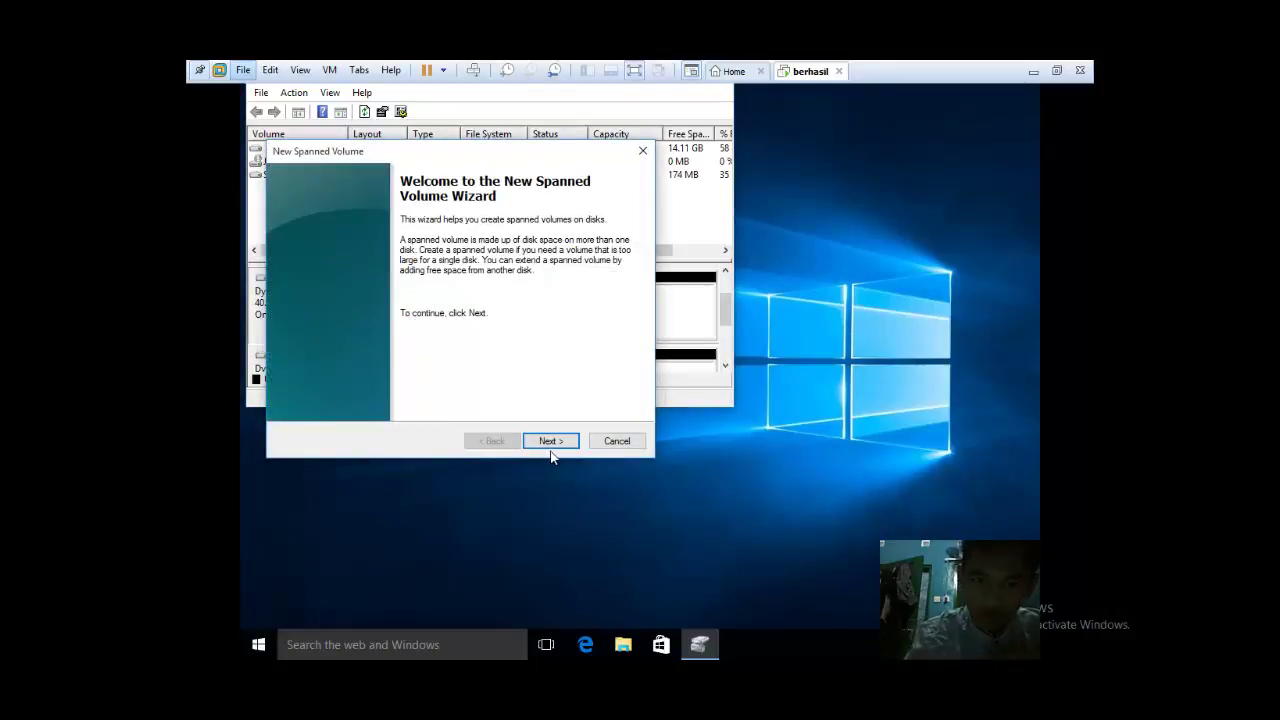
left_click(550, 442)
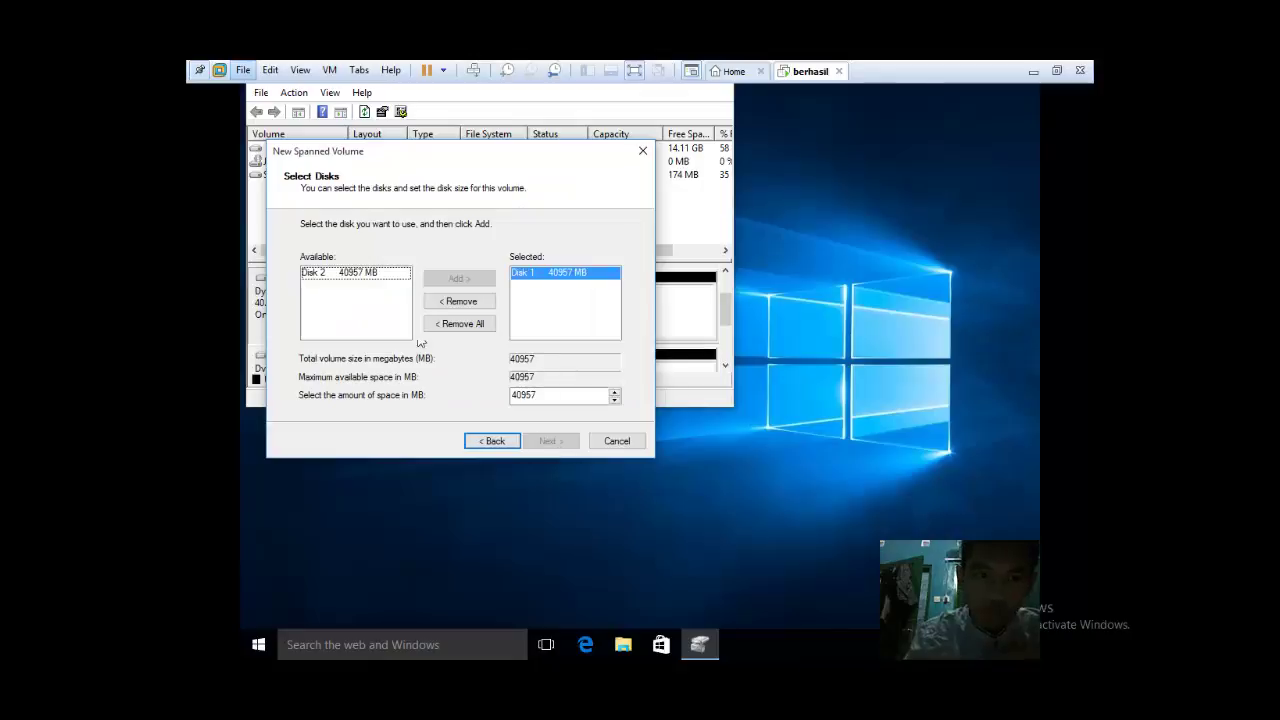
left_click(363, 277)
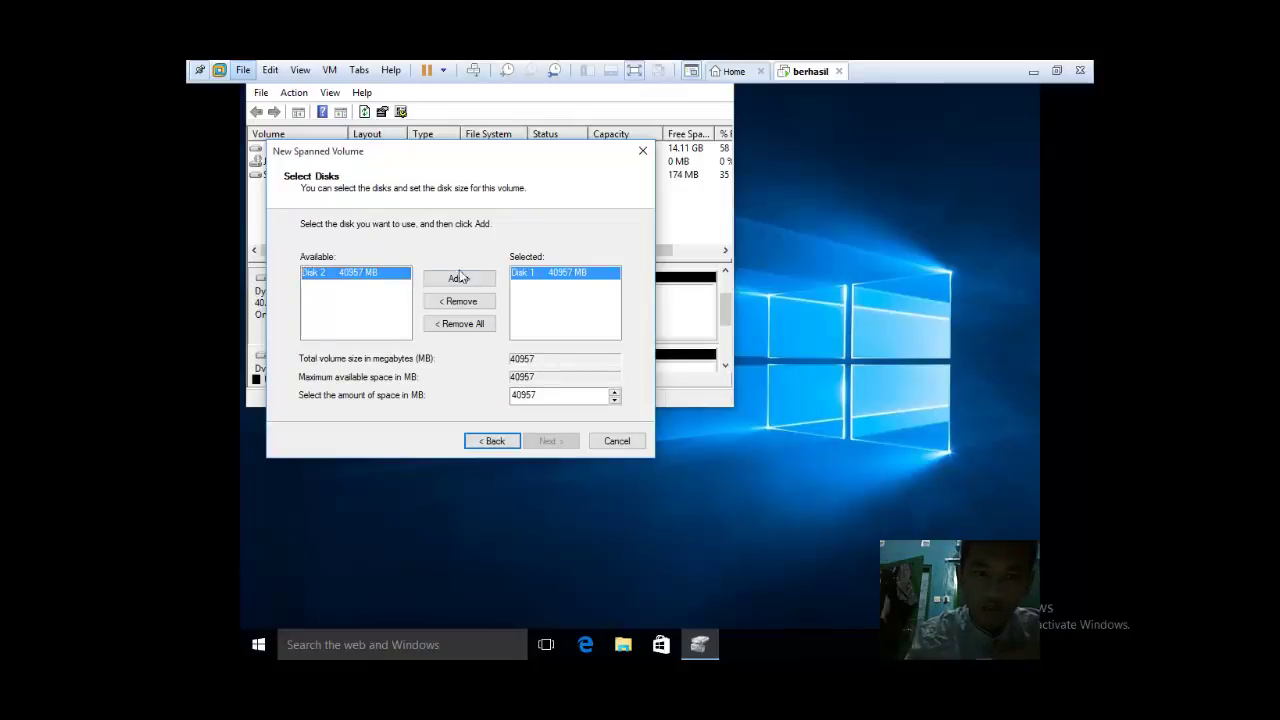
left_click(460, 279)
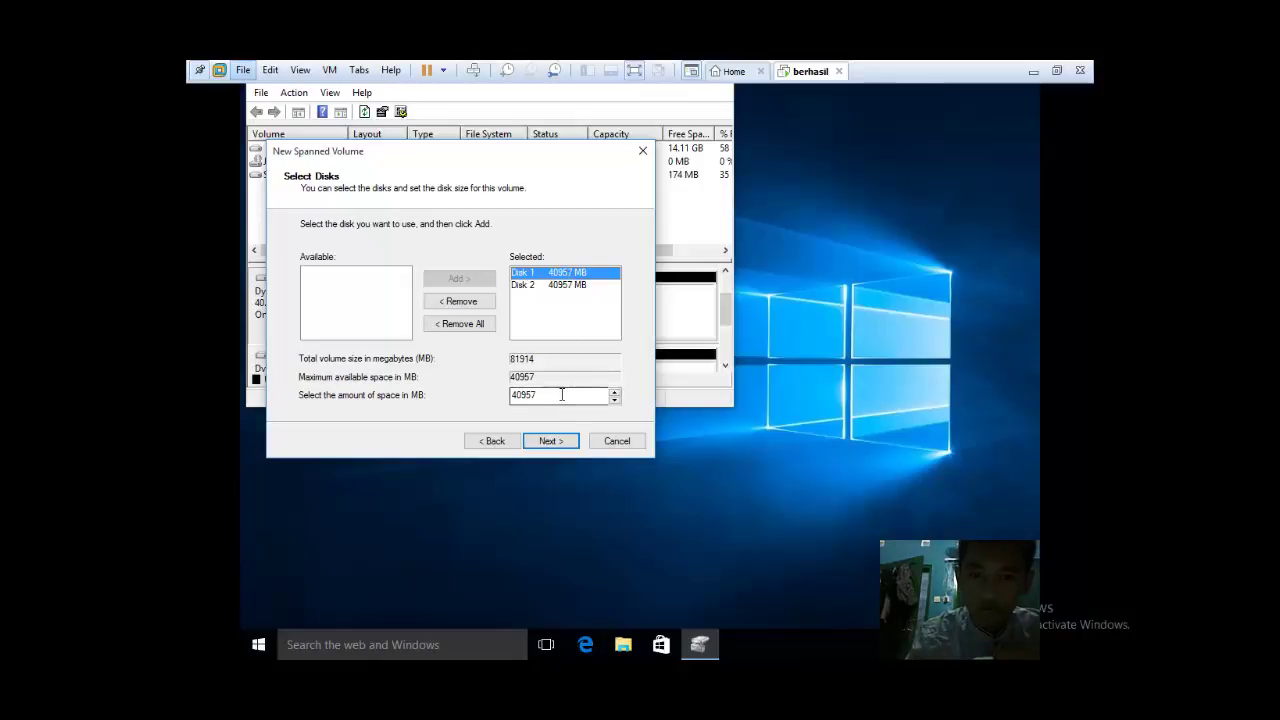
Step: Set the amount of space used on Disk 1 for the spanned volume to 30 MB
key("BackSpace")
key("BackSpace")
key("BackSpace")
key("BackSpace")
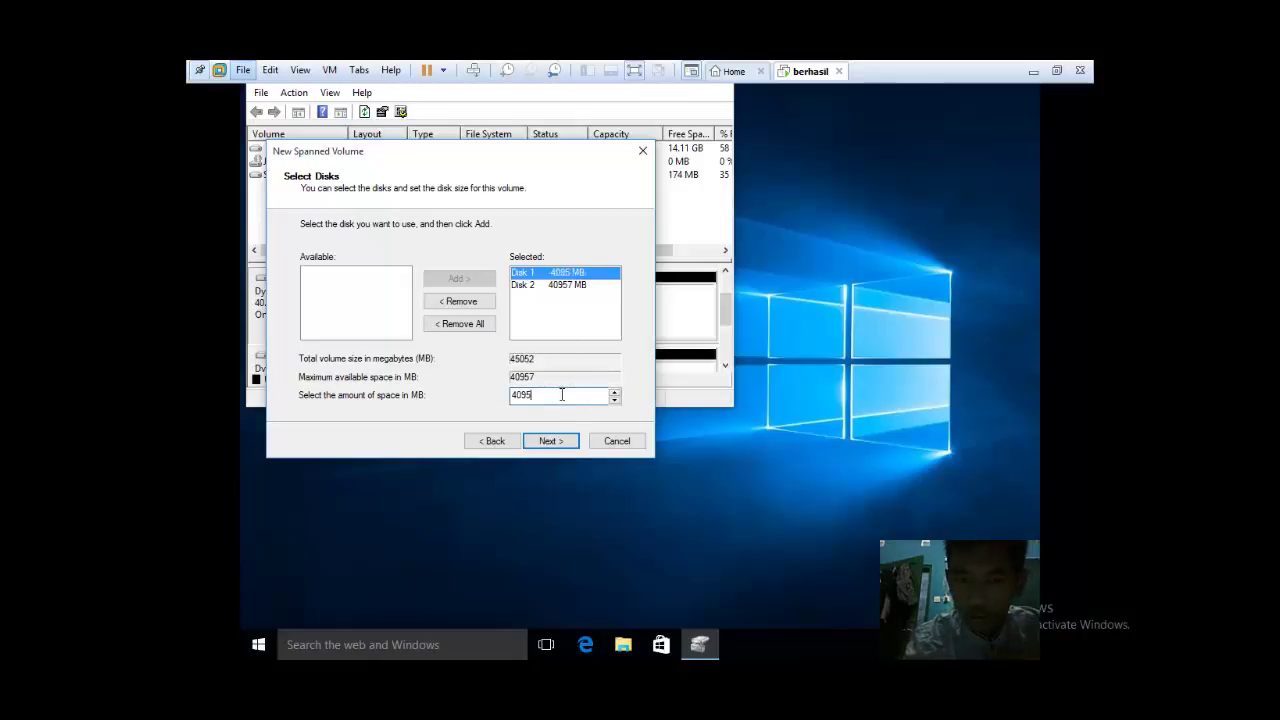
key("BackSpace")
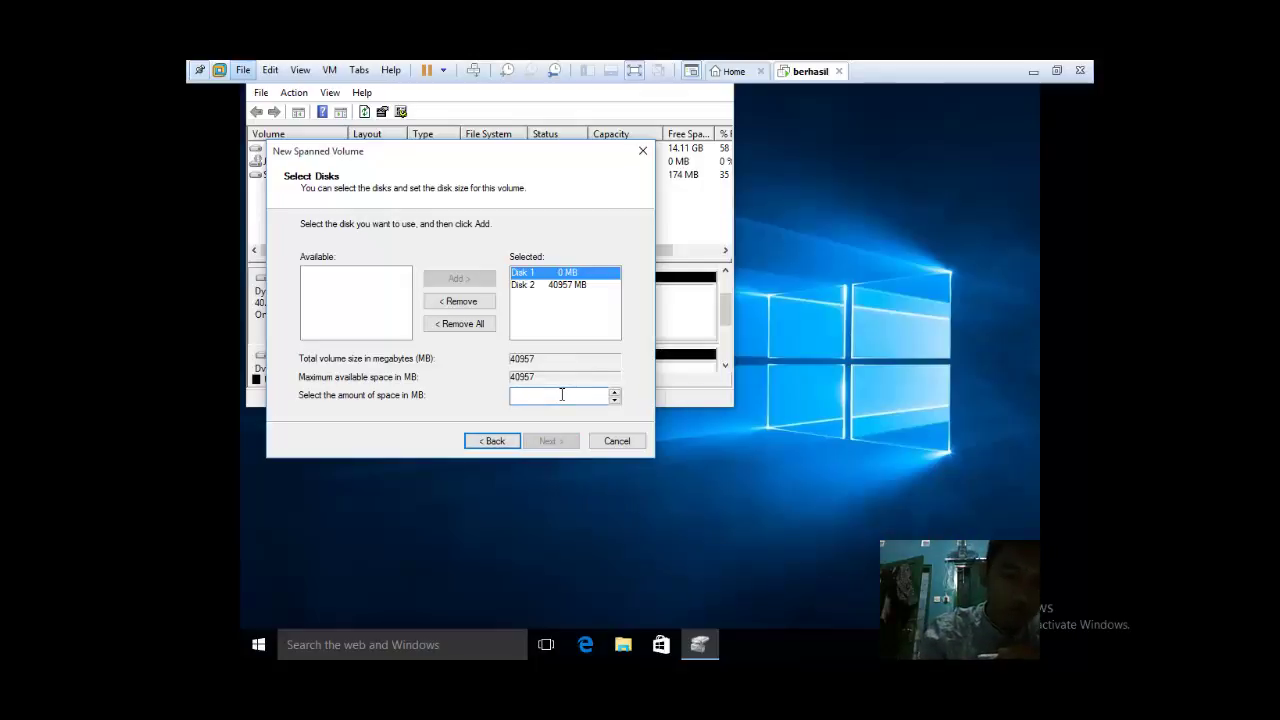
type("30")
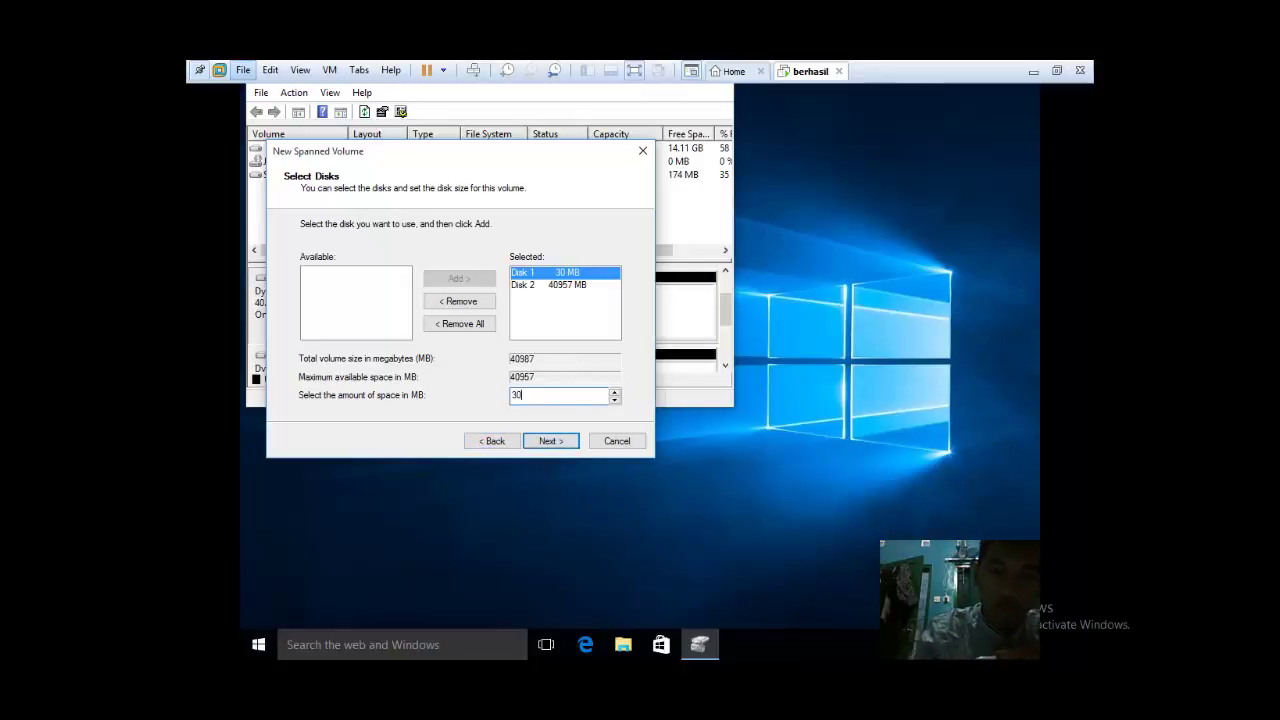
Step: Set the amount of space used on Disk 2 for the spanned volume to 30 MB
left_click(568, 286)
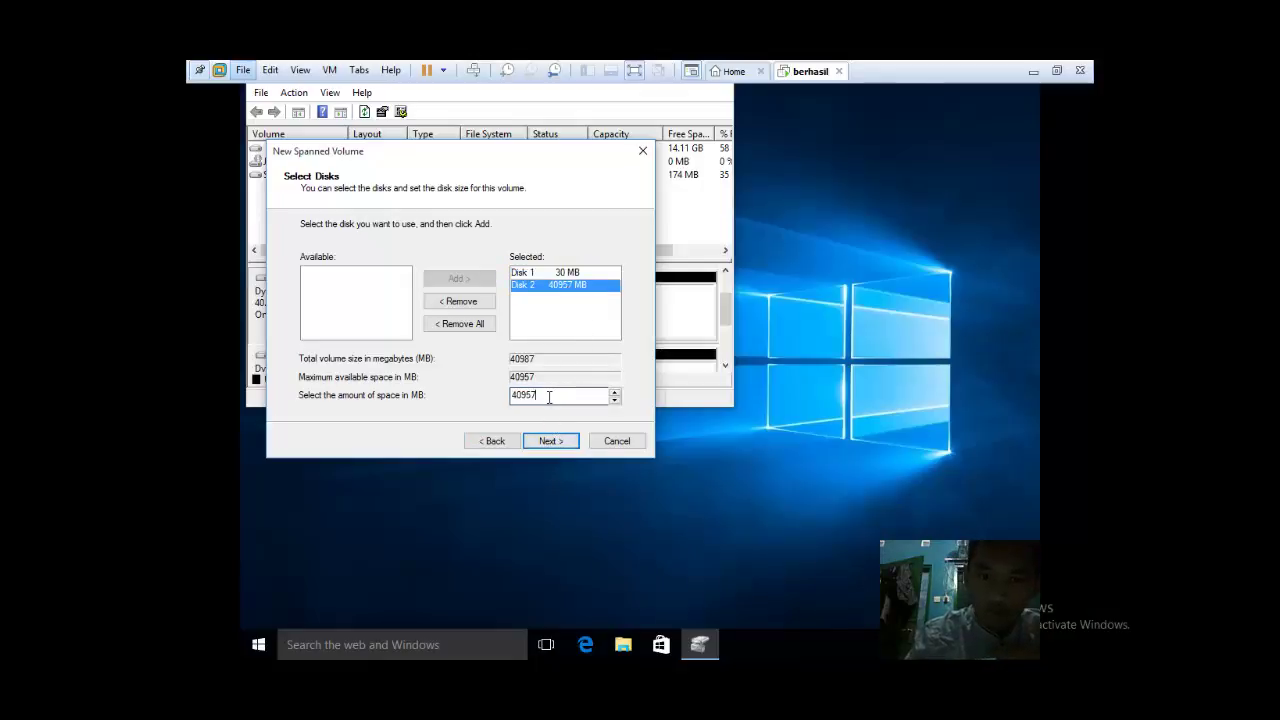
key("BackSpace")
key("BackSpace")
key("BackSpace")
key("BackSpace")
key("BackSpace")
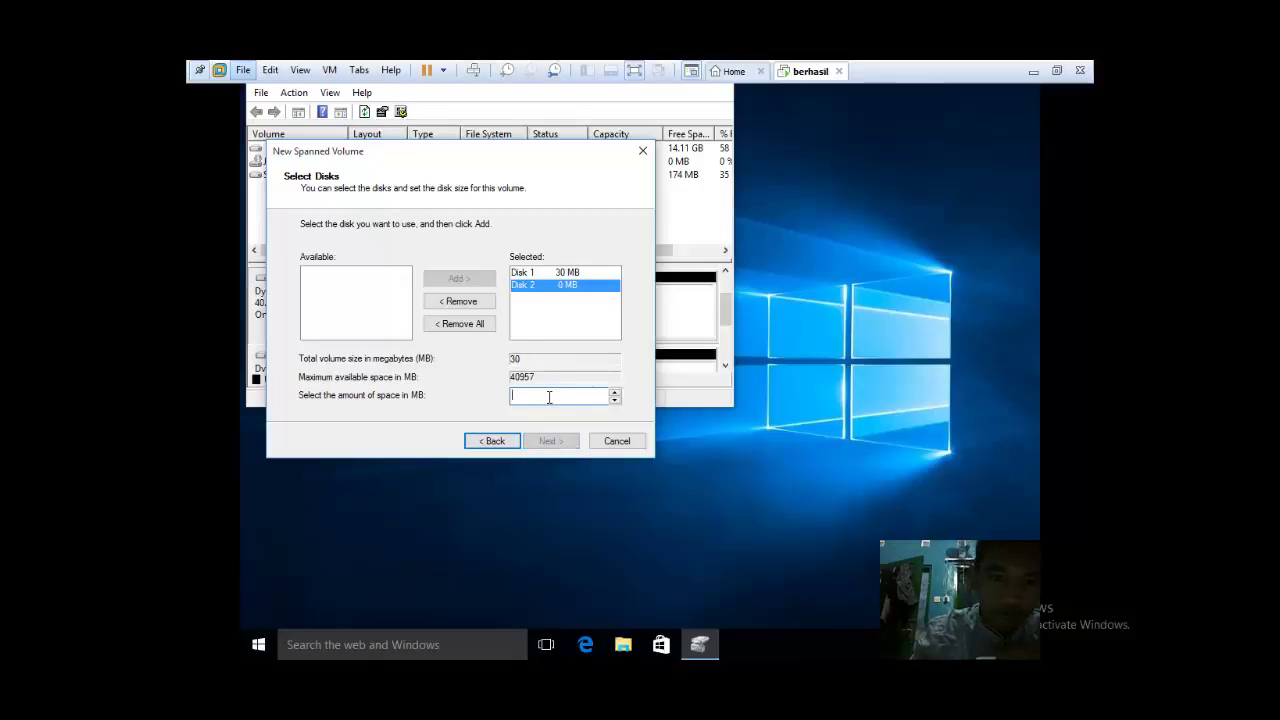
type("30")
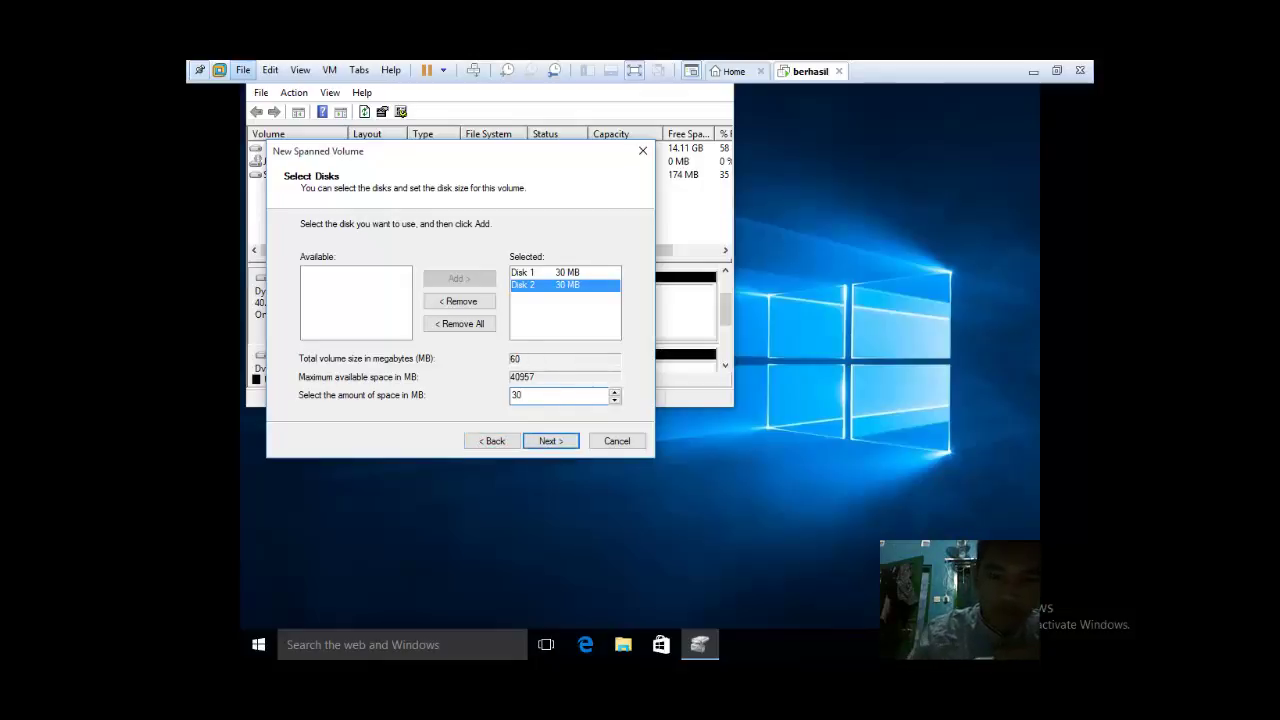
Step: Finish creating the spanned volume with drive letter E, NTFS, default allocation unit size and the label New Volume
left_click(550, 444)
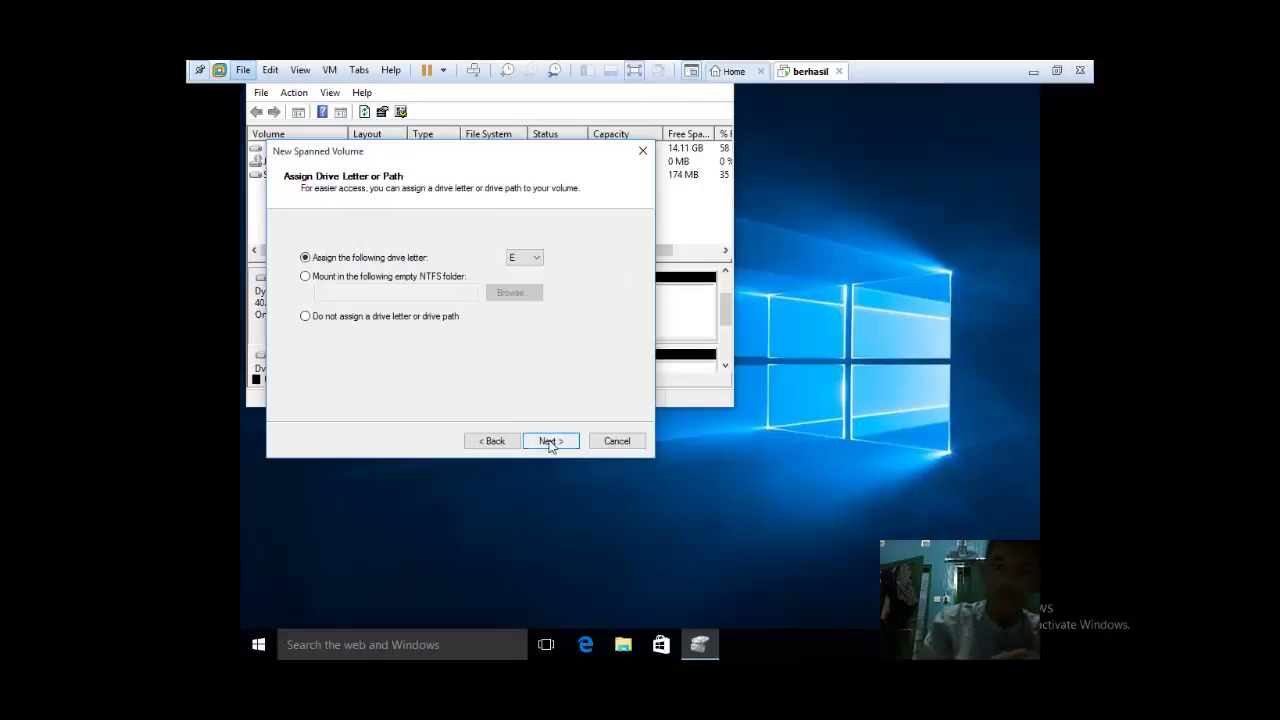
left_click(550, 444)
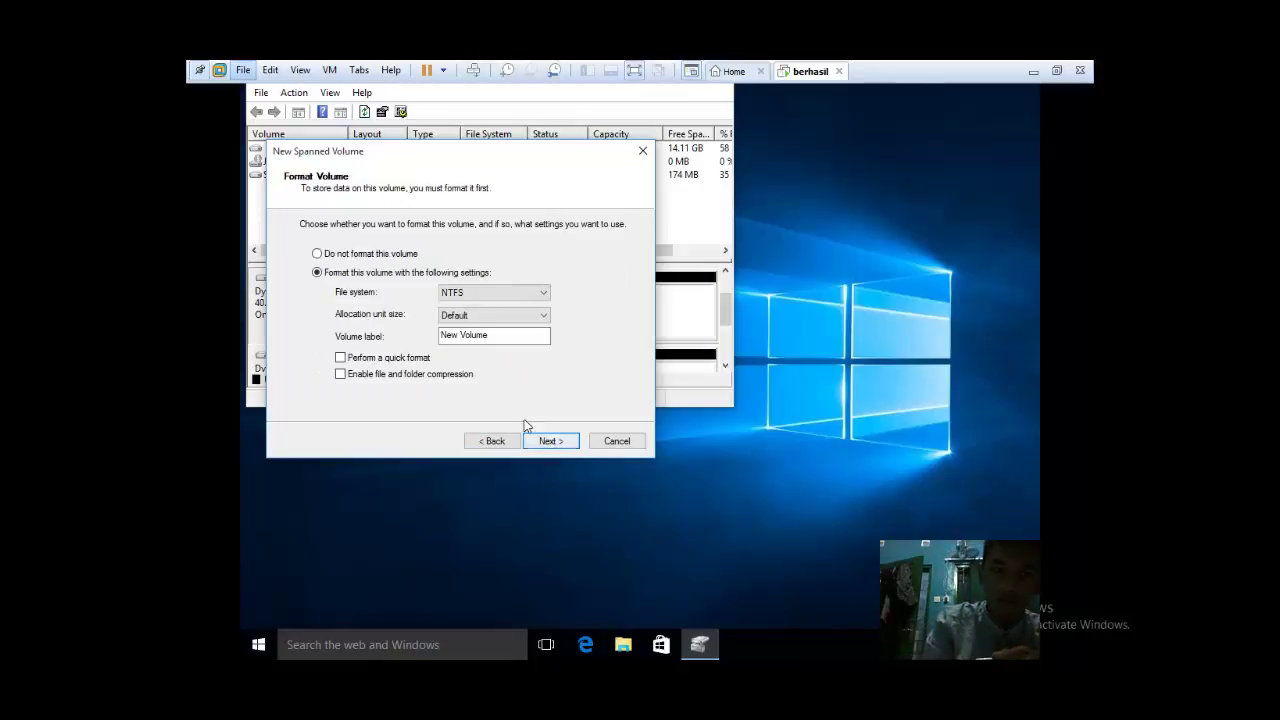
left_click(551, 442)
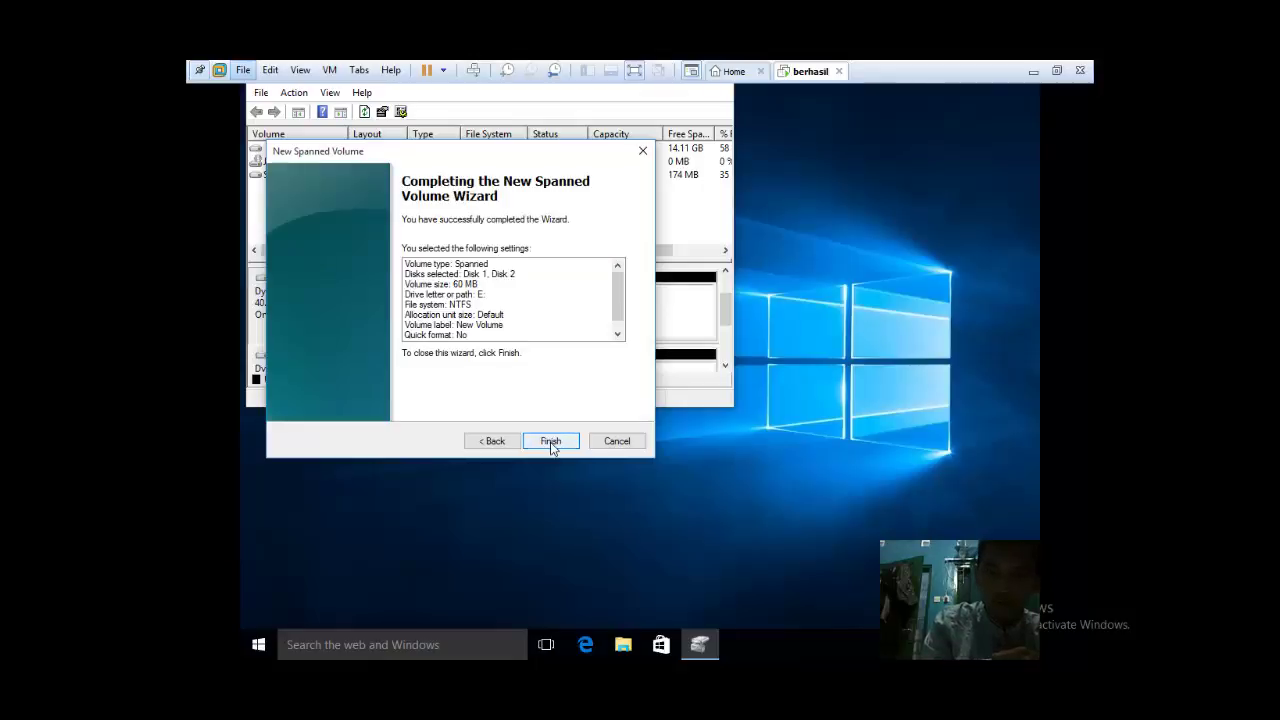
left_click(550, 443)
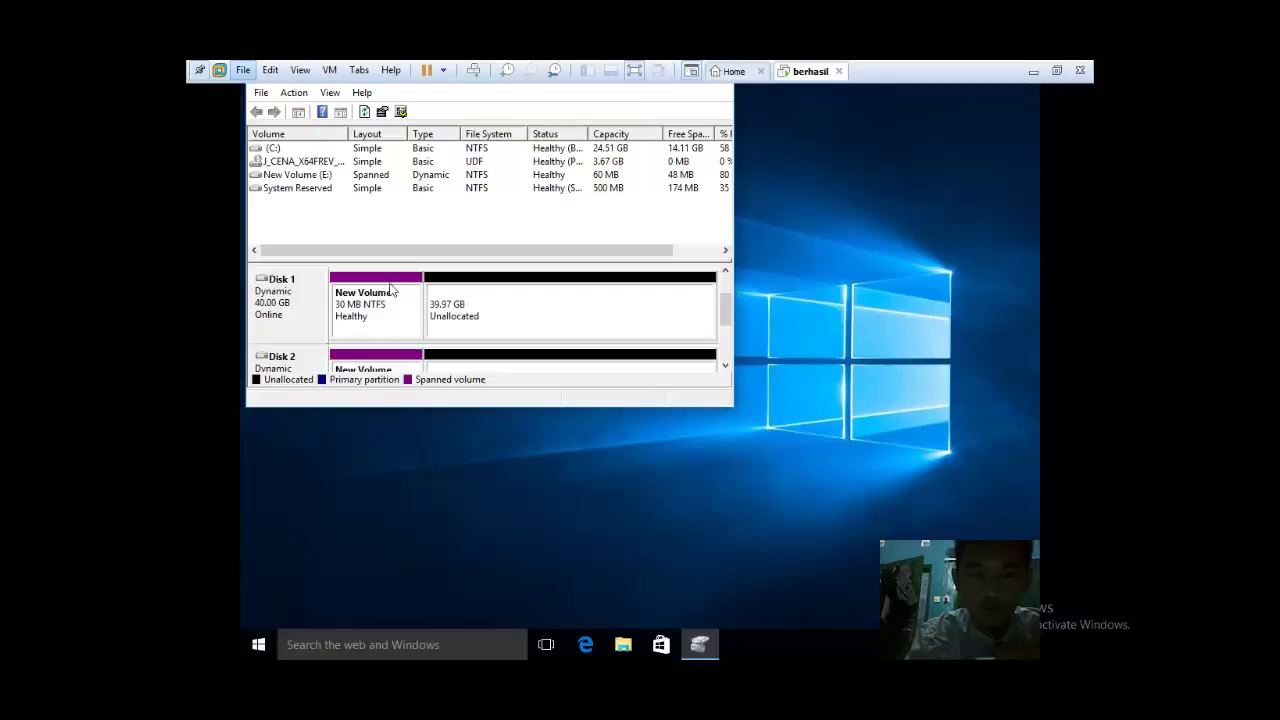
Step: Start a new striped volume on Disk 1 and add Disk 2 to its selected disks
right_click(292, 311)
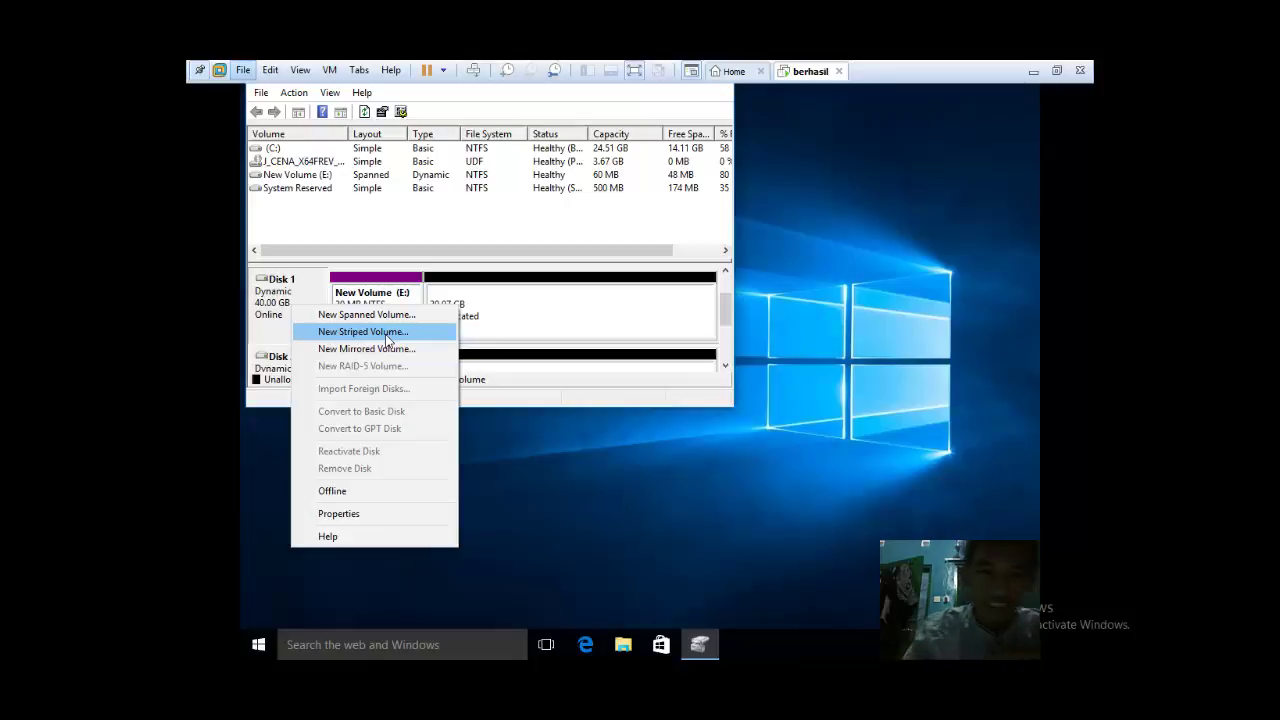
left_click(387, 338)
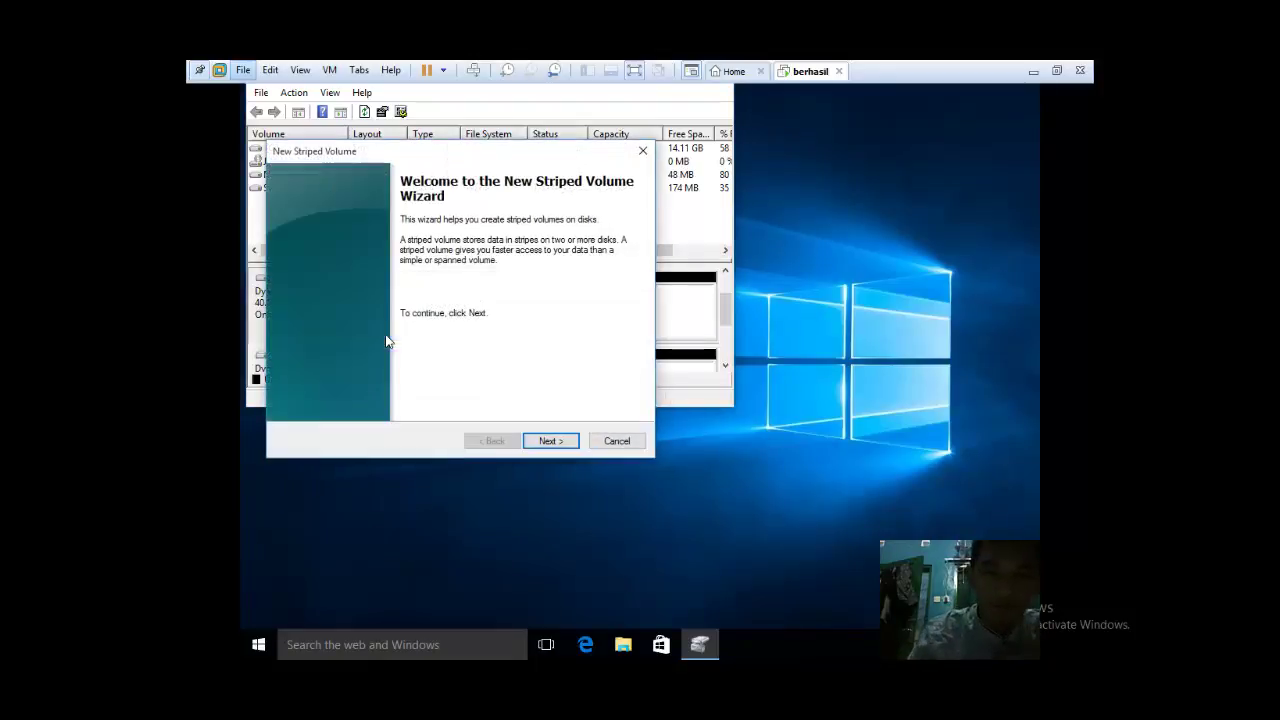
left_click(552, 441)
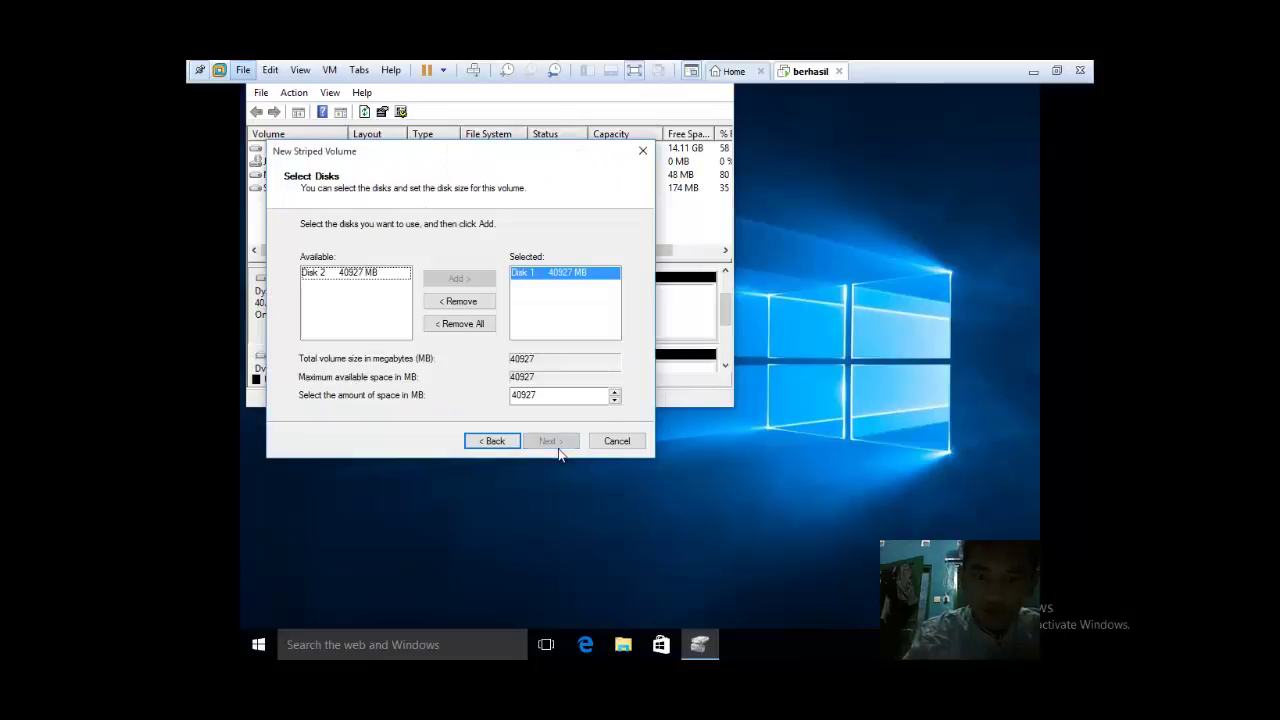
left_click(339, 275)
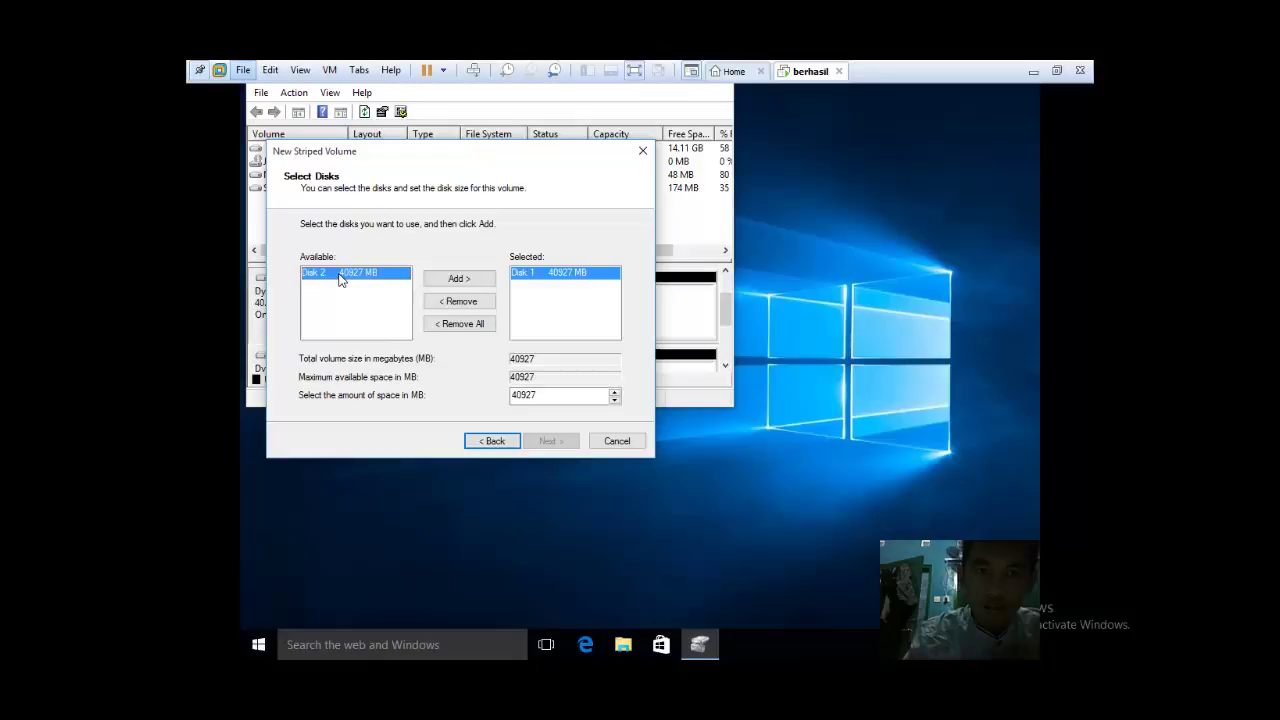
left_click(483, 287)
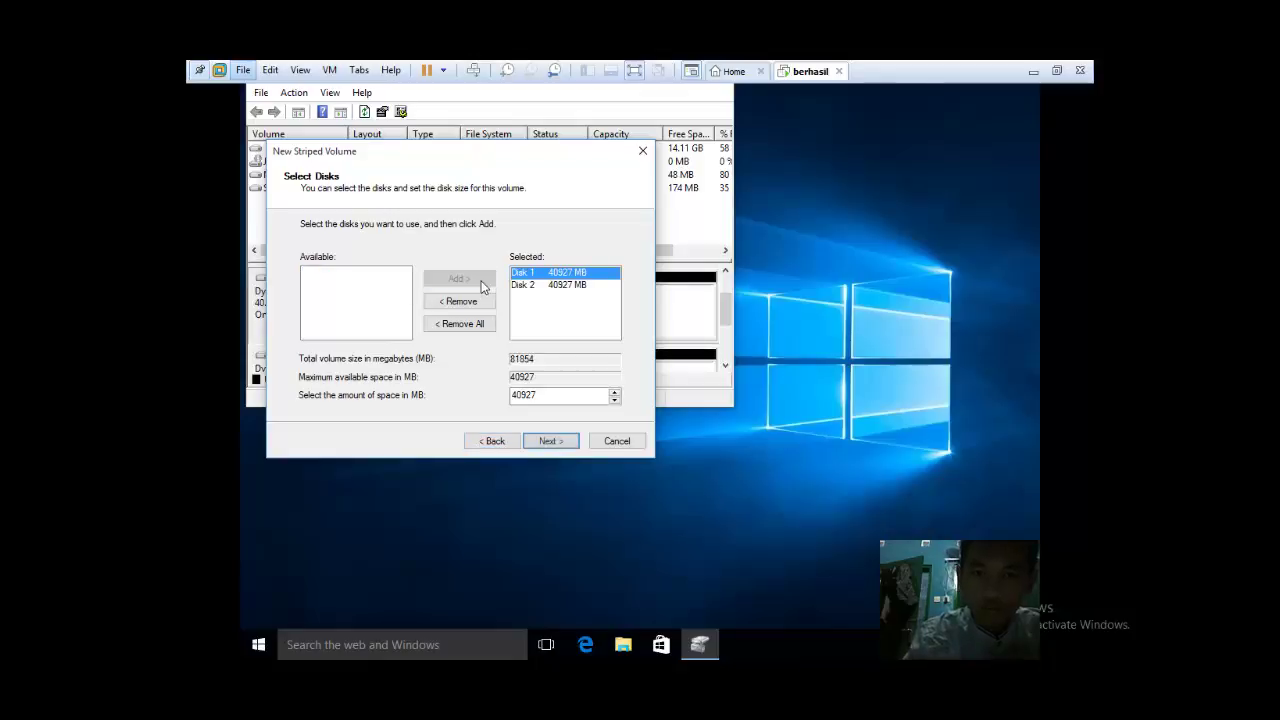
Step: Set the amount of space per disk for the striped volume to 50 MB
left_click(572, 395)
key("BackSpace")
key("BackSpace")
key("BackSpace")
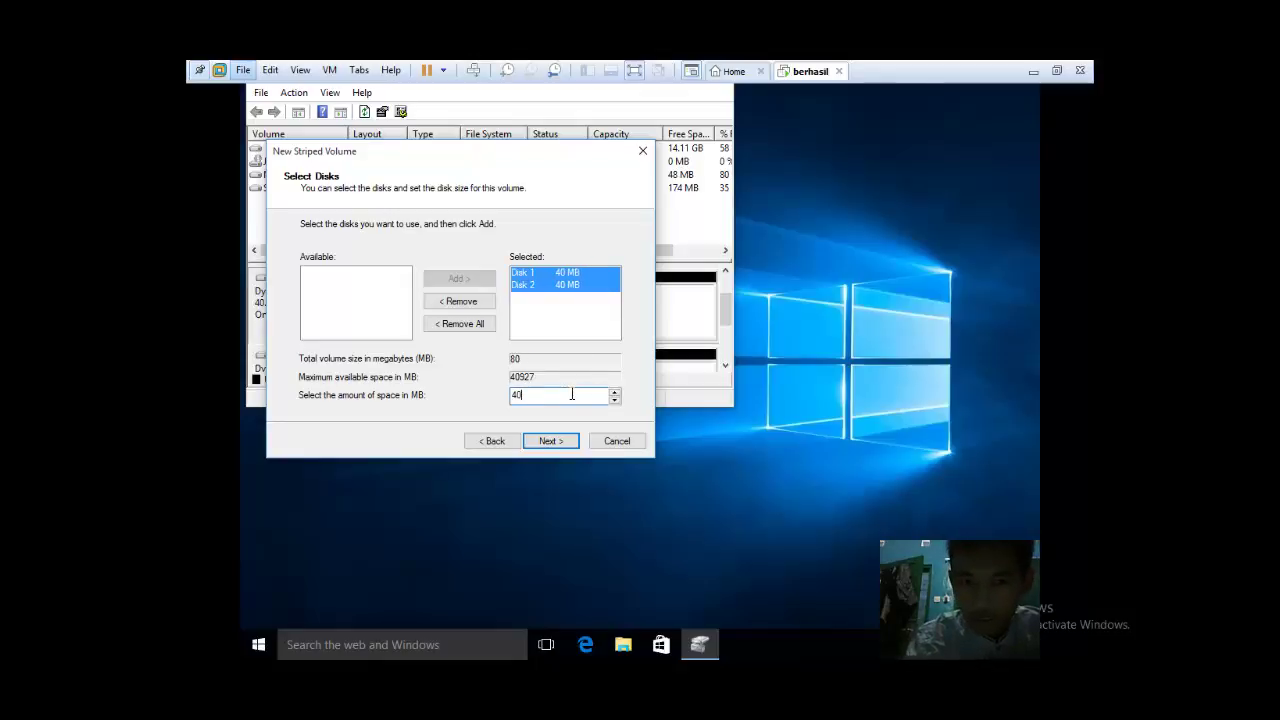
key("BackSpace")
key("BackSpace")
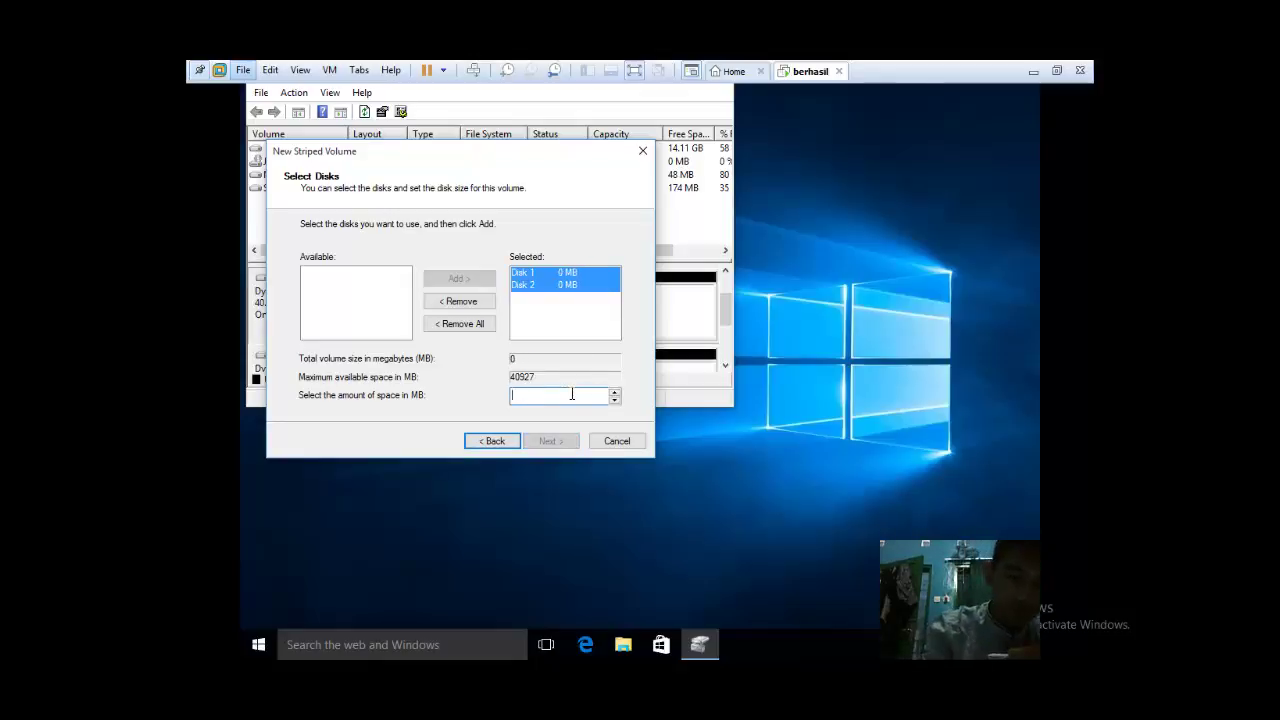
type("50")
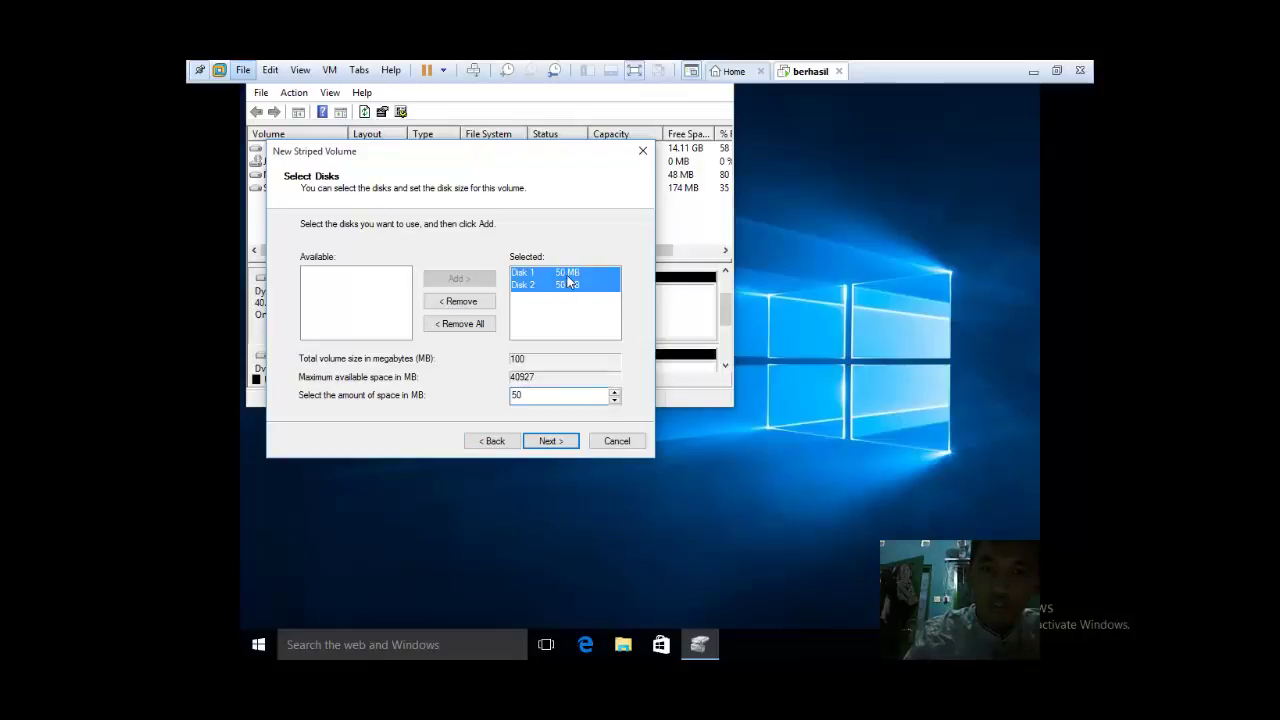
Step: Finish creating the striped volume with drive letter F, NTFS, default allocation unit size and the label New Volume
left_click(549, 443)
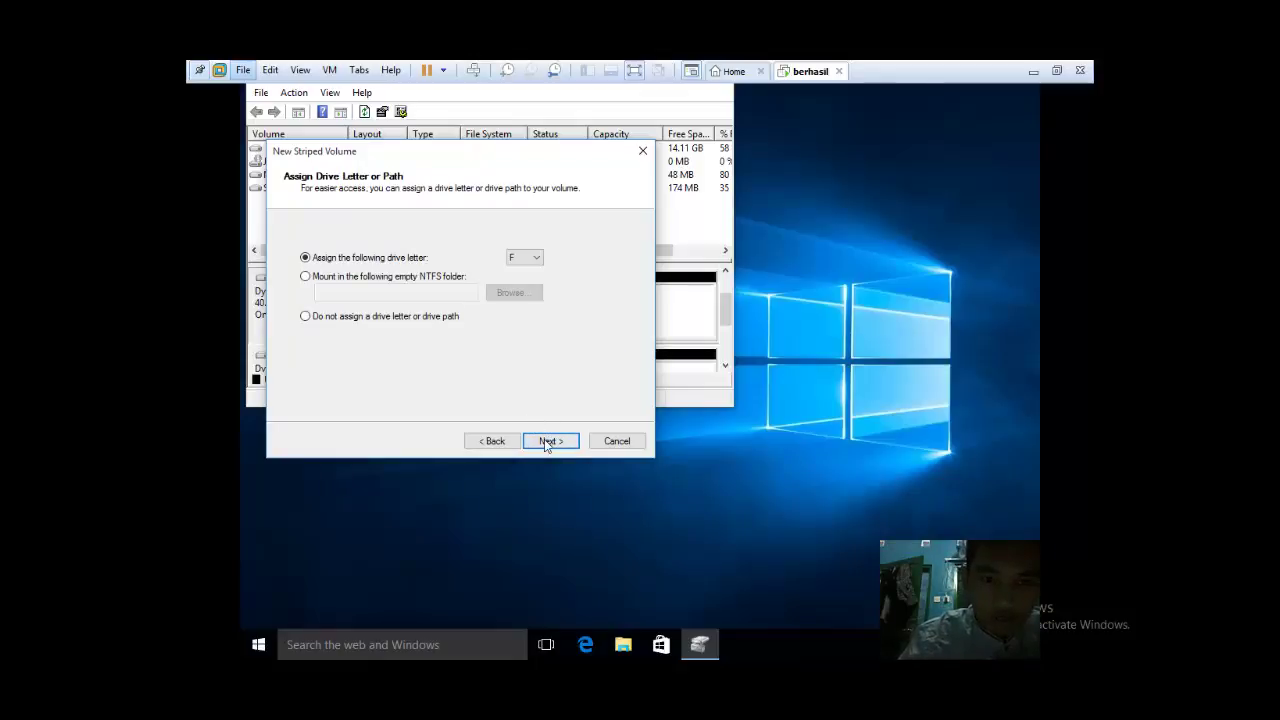
left_click(549, 442)
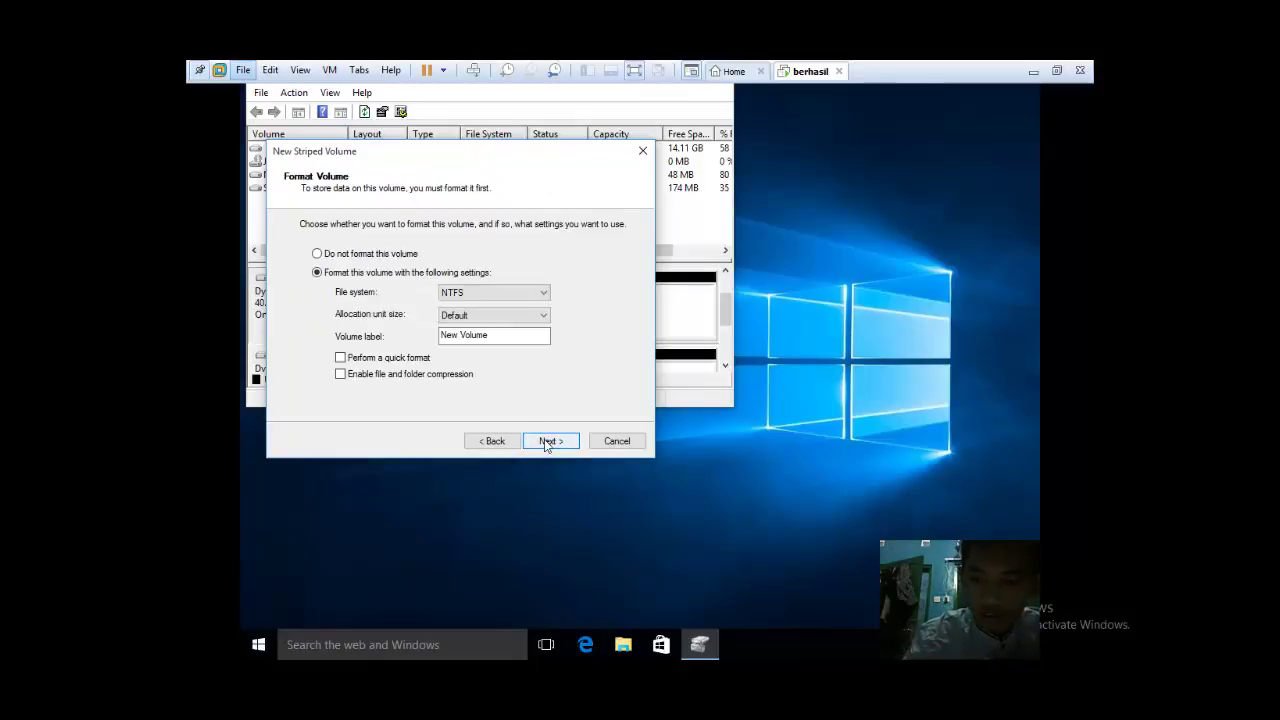
left_click(549, 441)
left_click(549, 441)
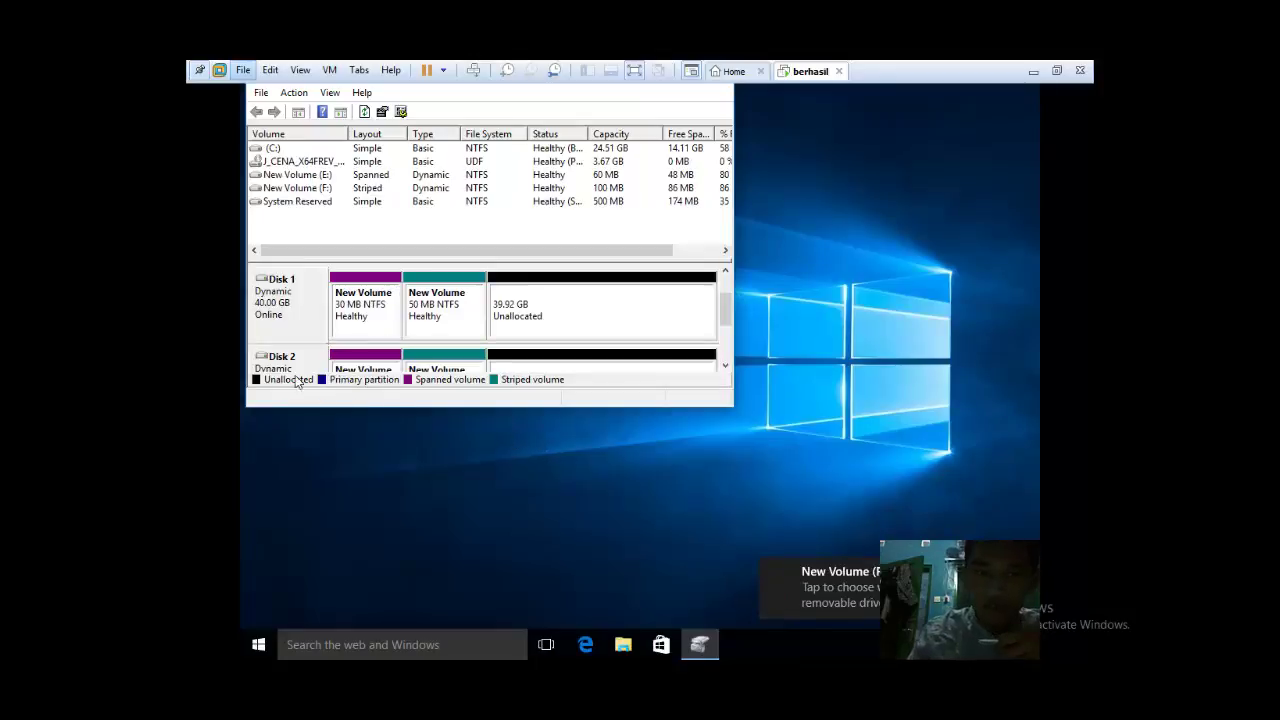
Step: Start a new mirrored volume on Disk 1 and add Disk 2 to its selected disks
right_click(272, 316)
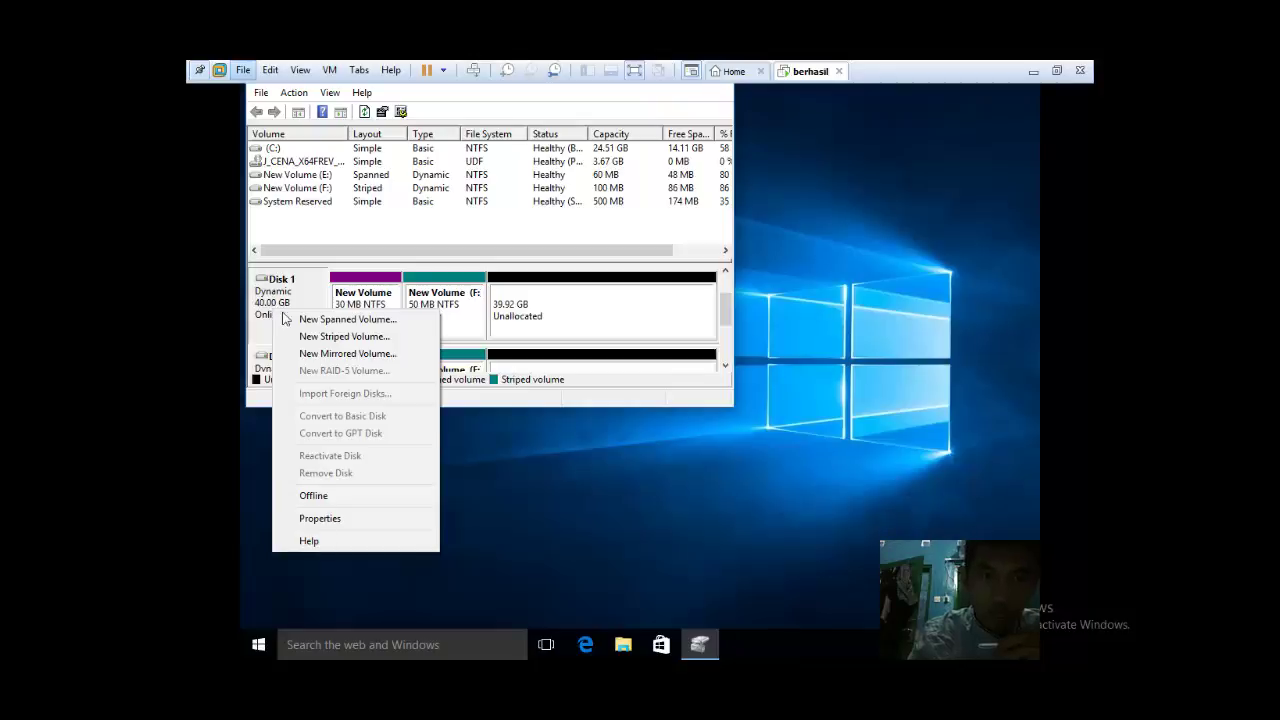
left_click(347, 355)
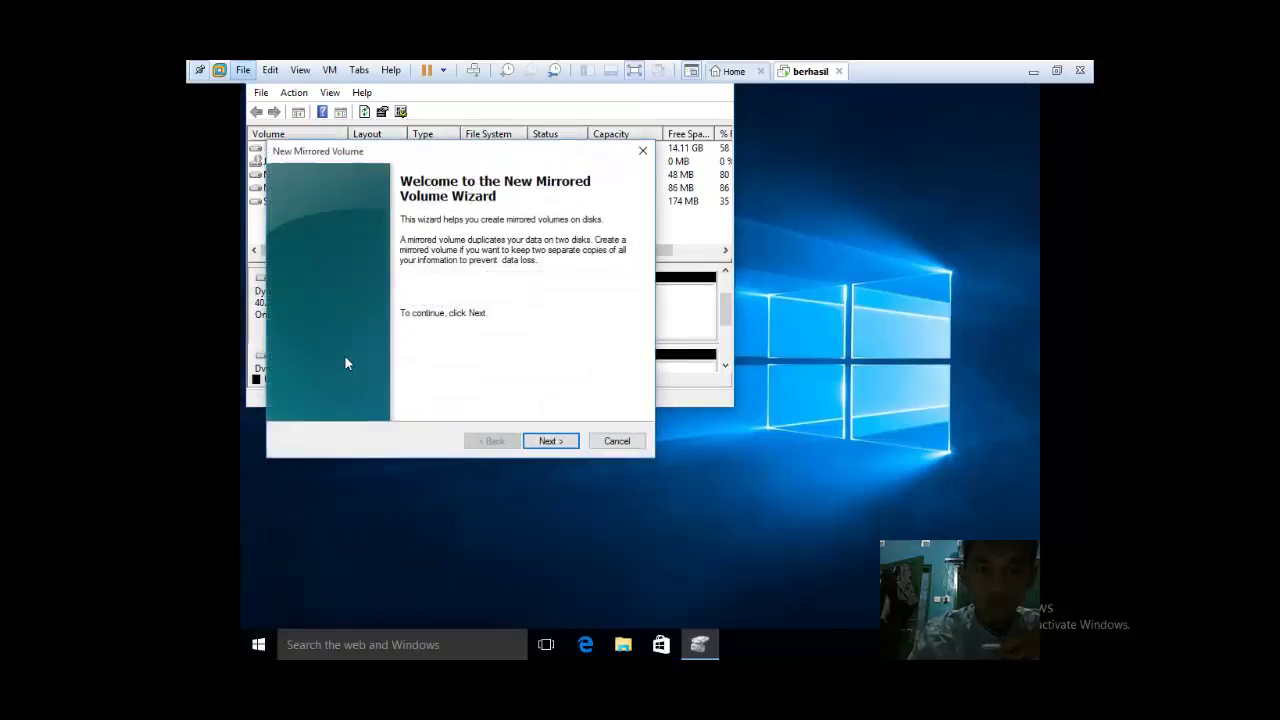
key("Return")
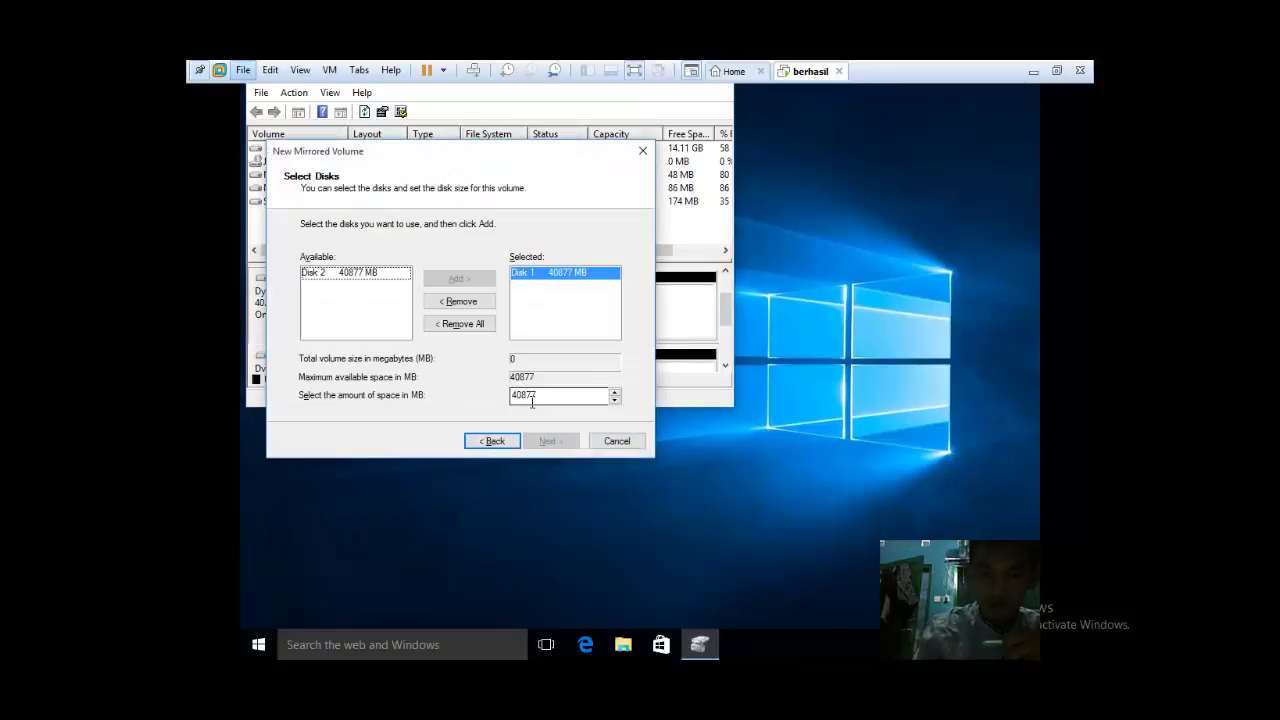
left_click(391, 277)
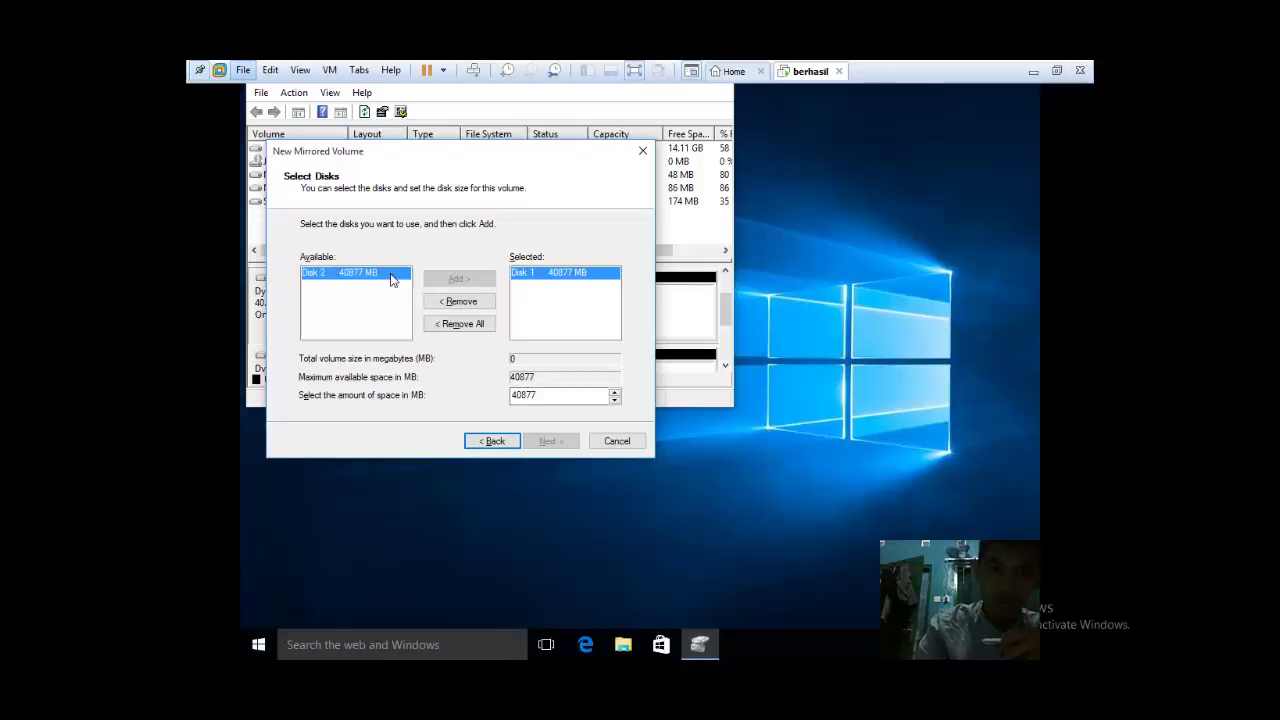
left_click(458, 279)
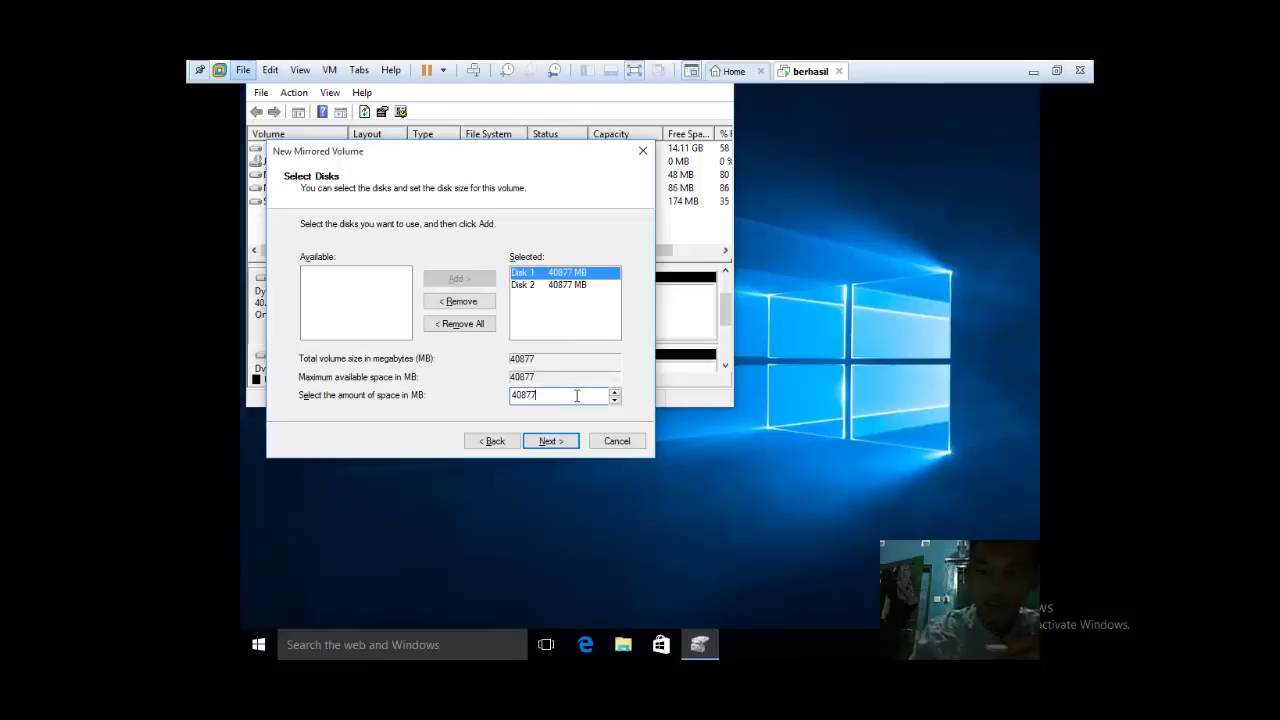
Step: Set the amount of space per disk for the mirrored volume to 100 MB
key("BackSpace")
key("BackSpace")
key("BackSpace")
key("BackSpace")
key("BackSpace")
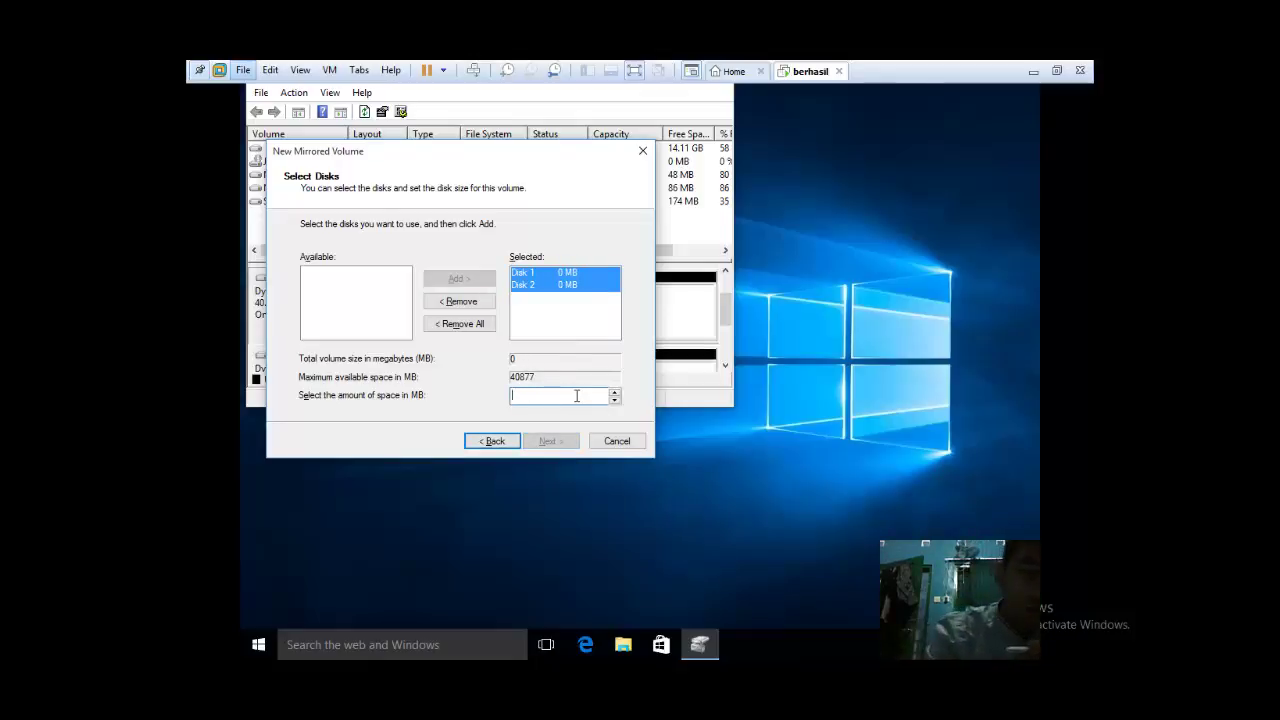
type("100")
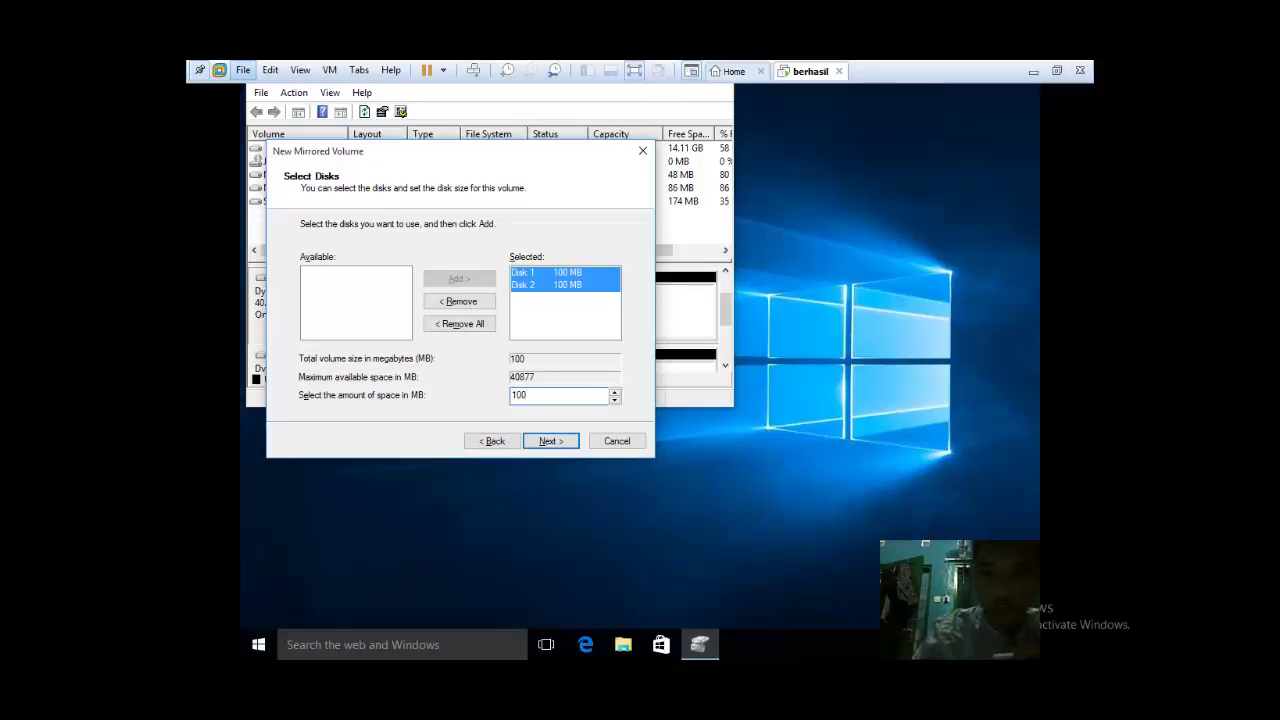
Step: Finish creating the mirrored volume with drive letter G, NTFS, default allocation unit size and the label New Volume
left_click(550, 441)
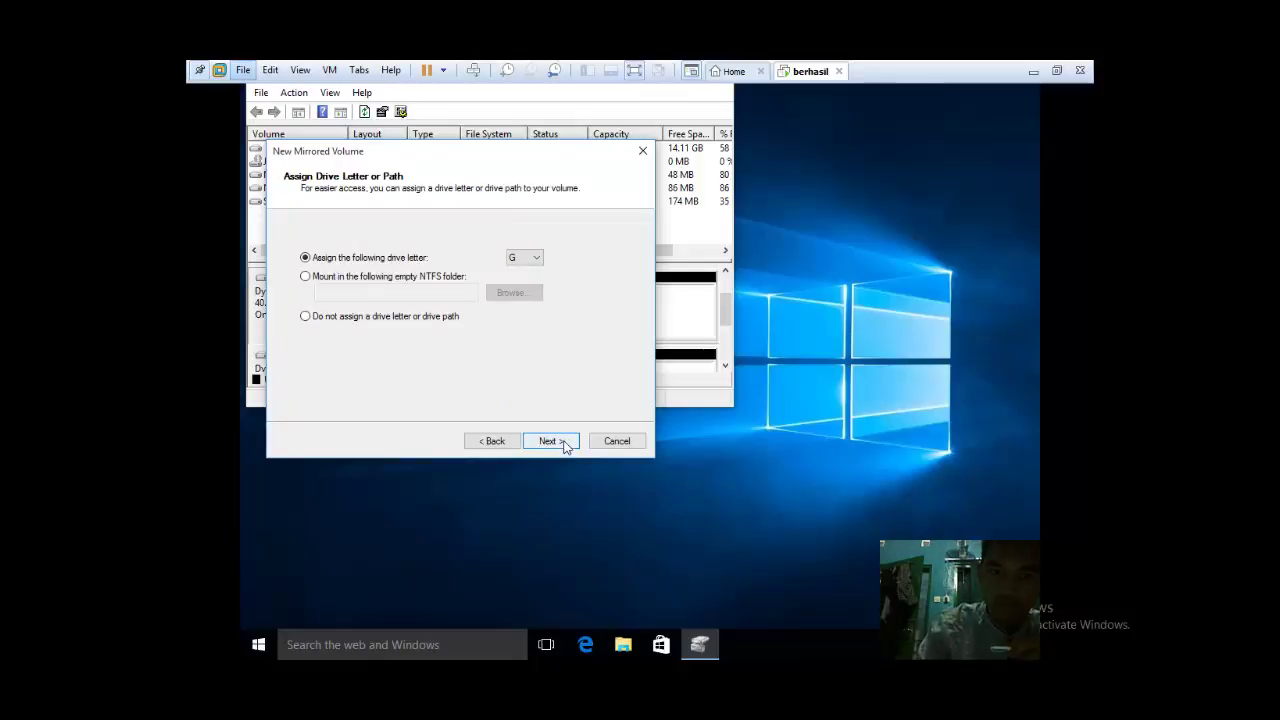
left_click(550, 441)
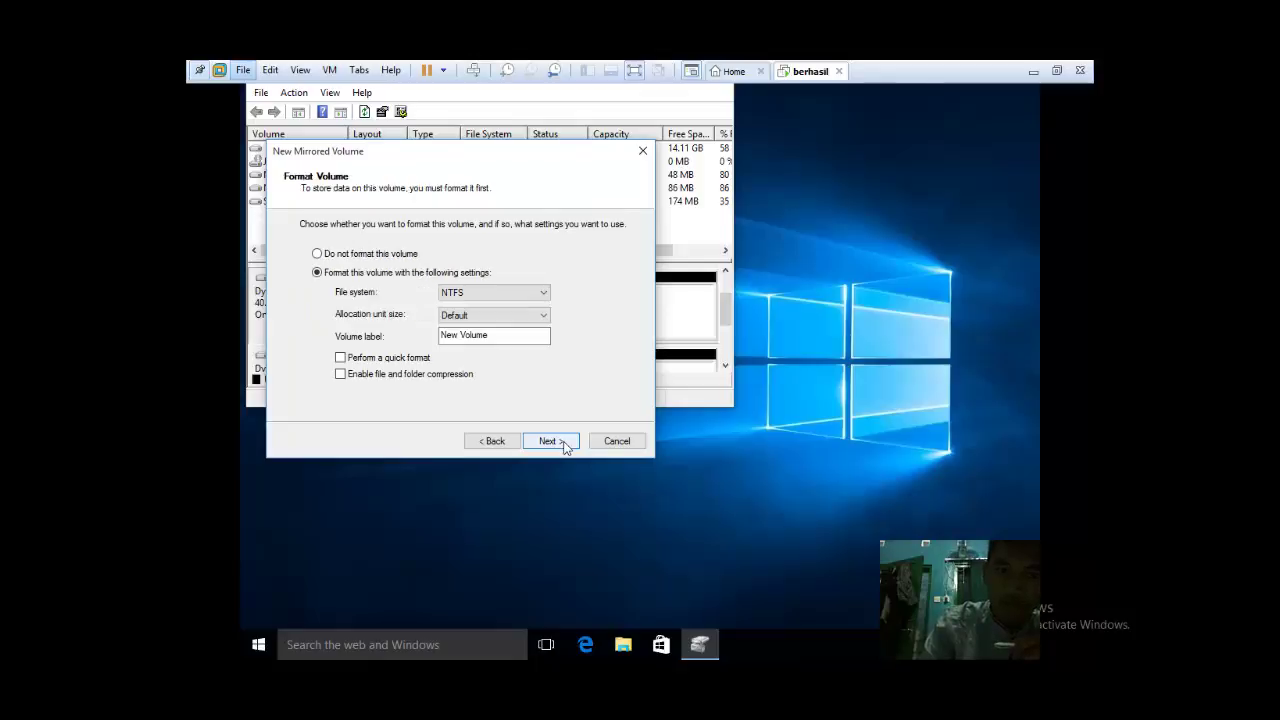
left_click(550, 441)
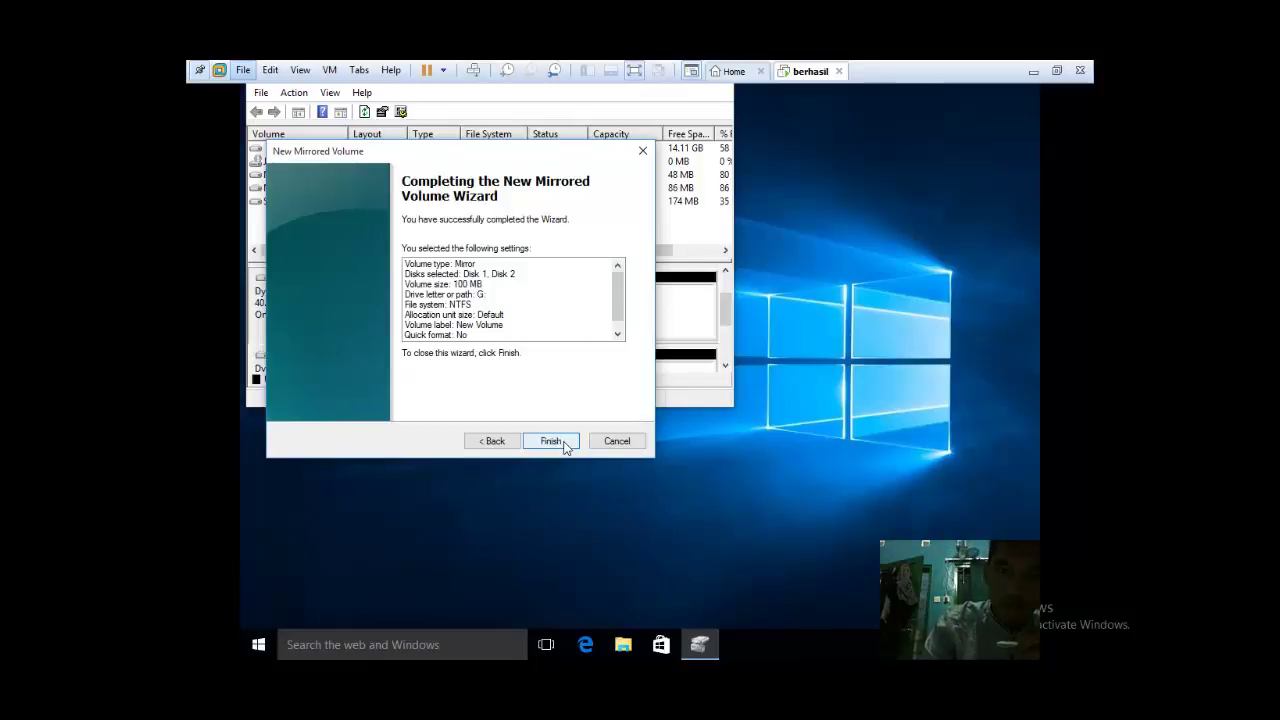
left_click(551, 441)
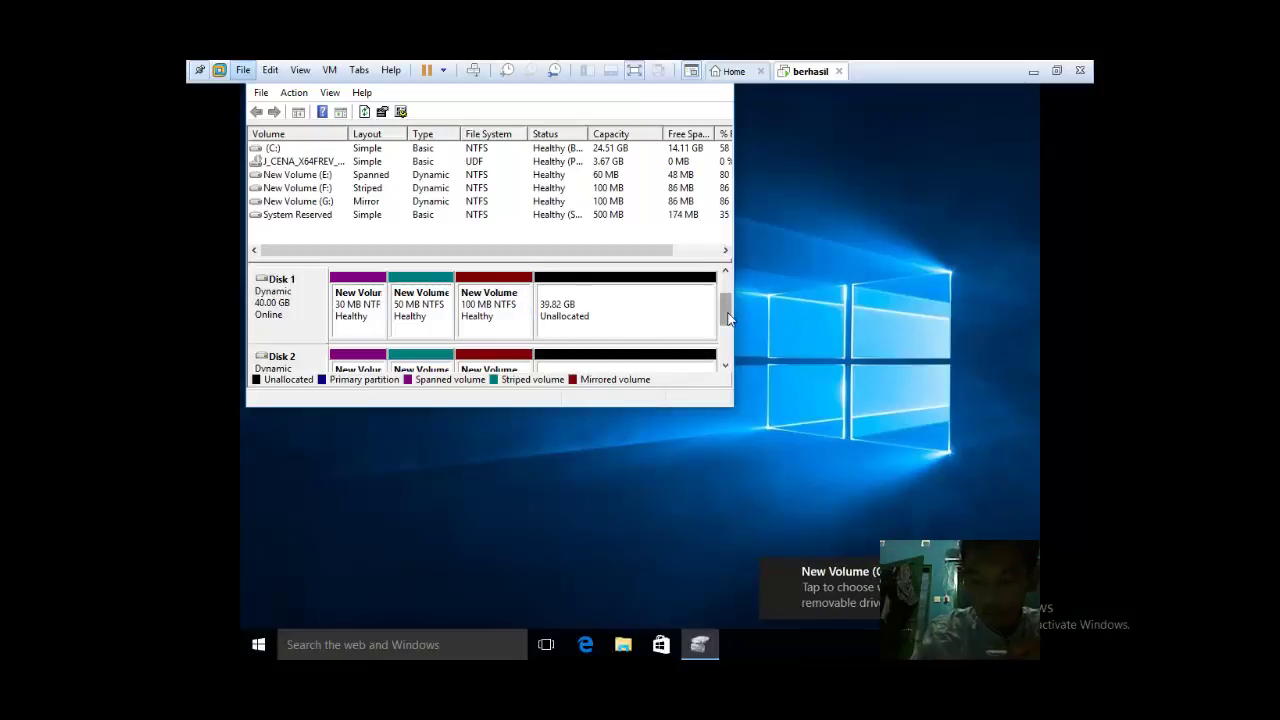
mouse_move(727, 318)
left_mouse_down()
mouse_move(727, 285)
mouse_move(725, 325)
left_mouse_up()
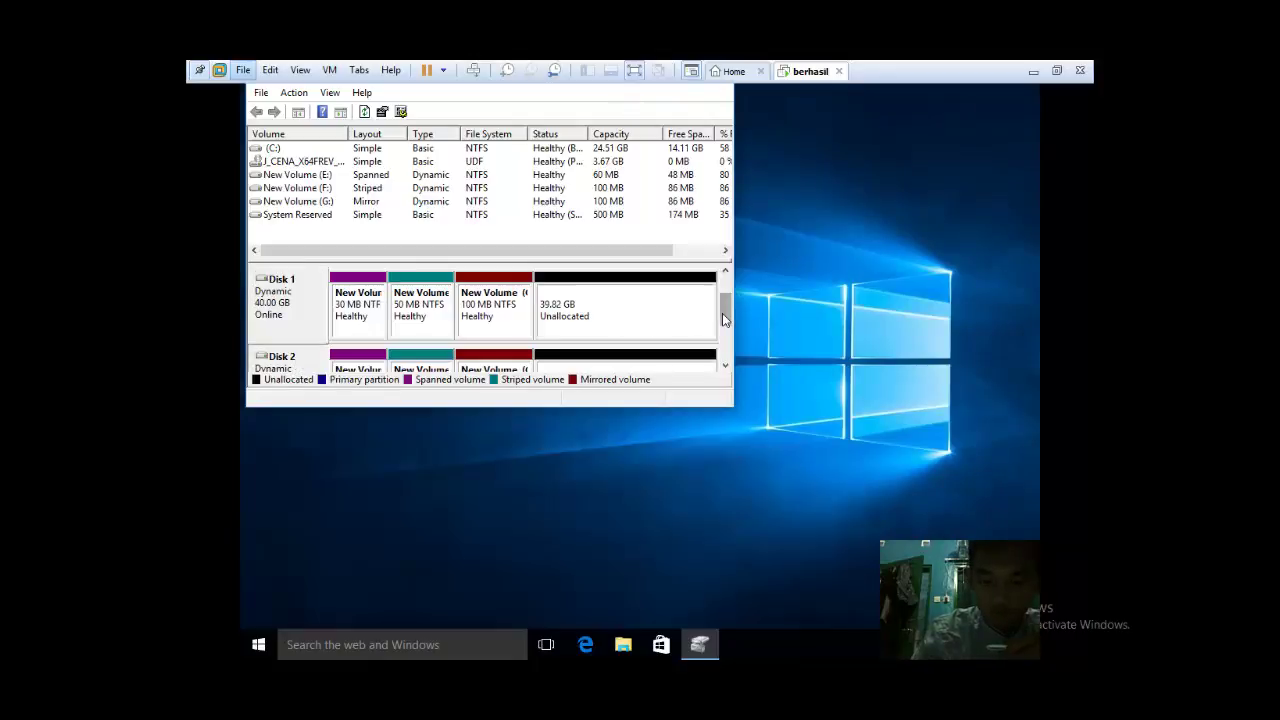
left_click_drag(724, 318, 726, 358)
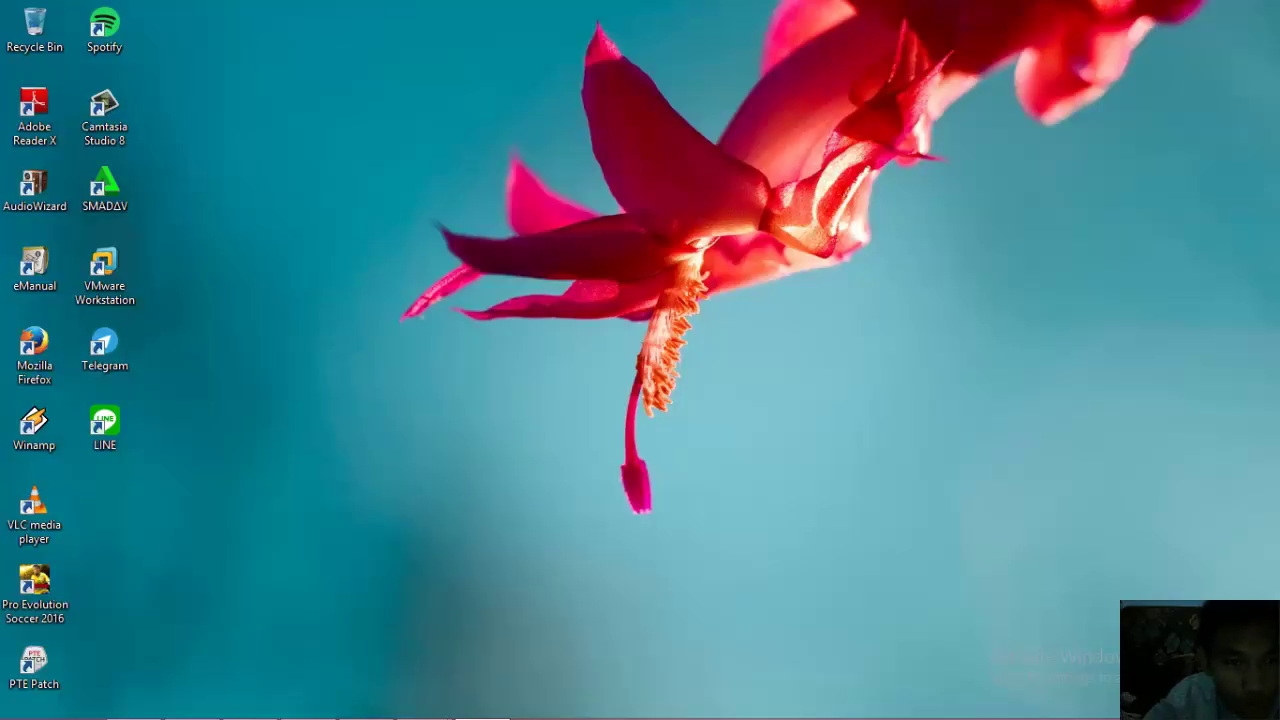
mouse_move(1120, 702)
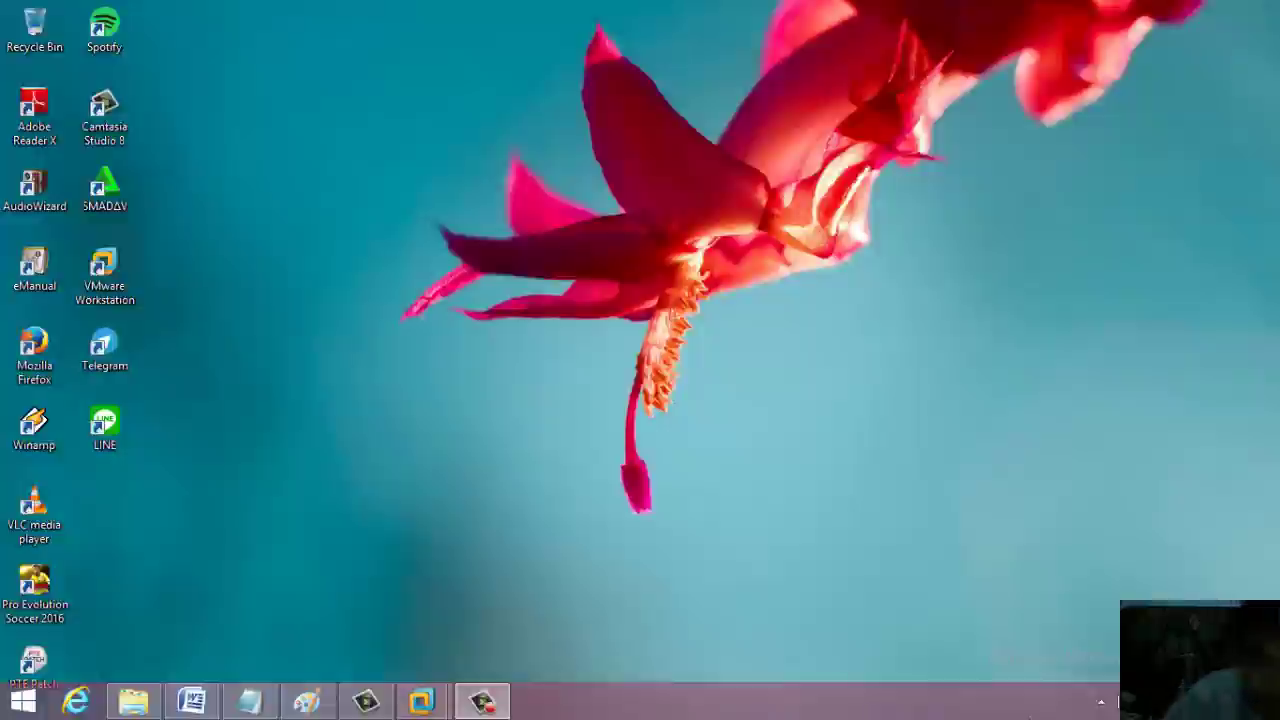